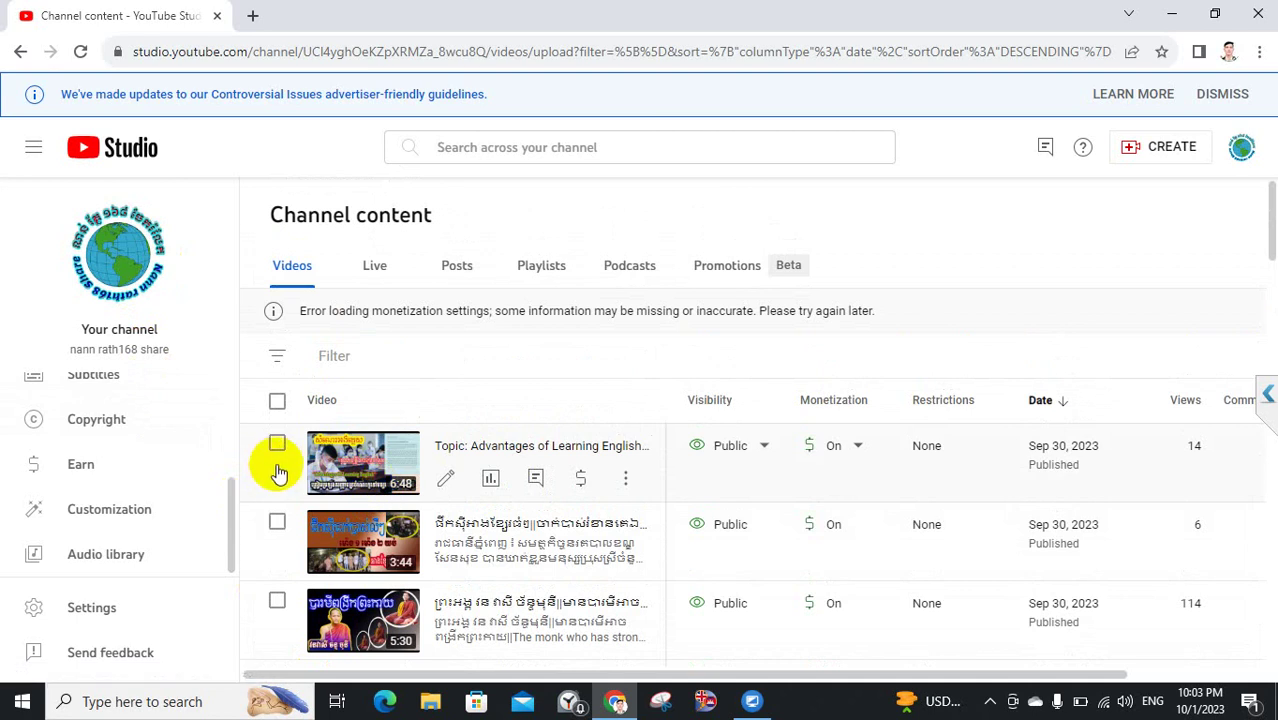
- Review the channel's videos, live streams, posts and playlists, ending back on the video list
{"action": "left_click", "coordinate": [103, 482]}
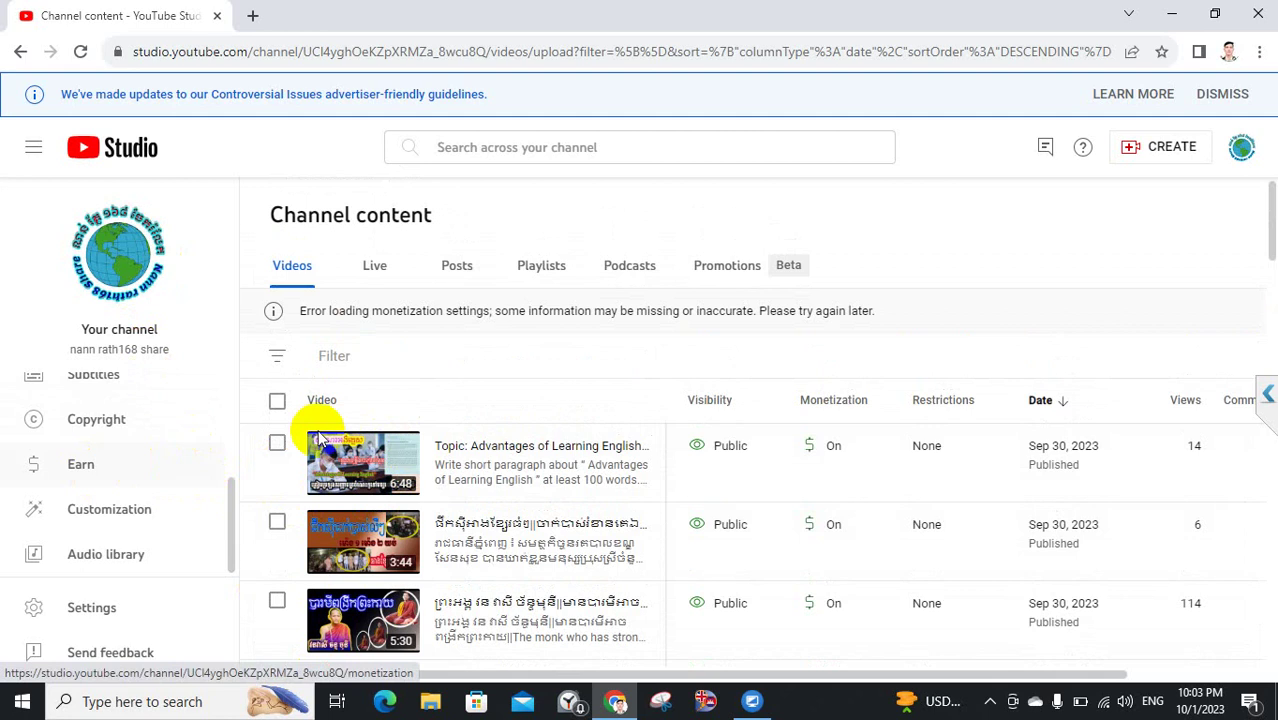
{"action": "scroll", "coordinate": [563, 490], "scroll_direction": "down", "scroll_amount": 5}
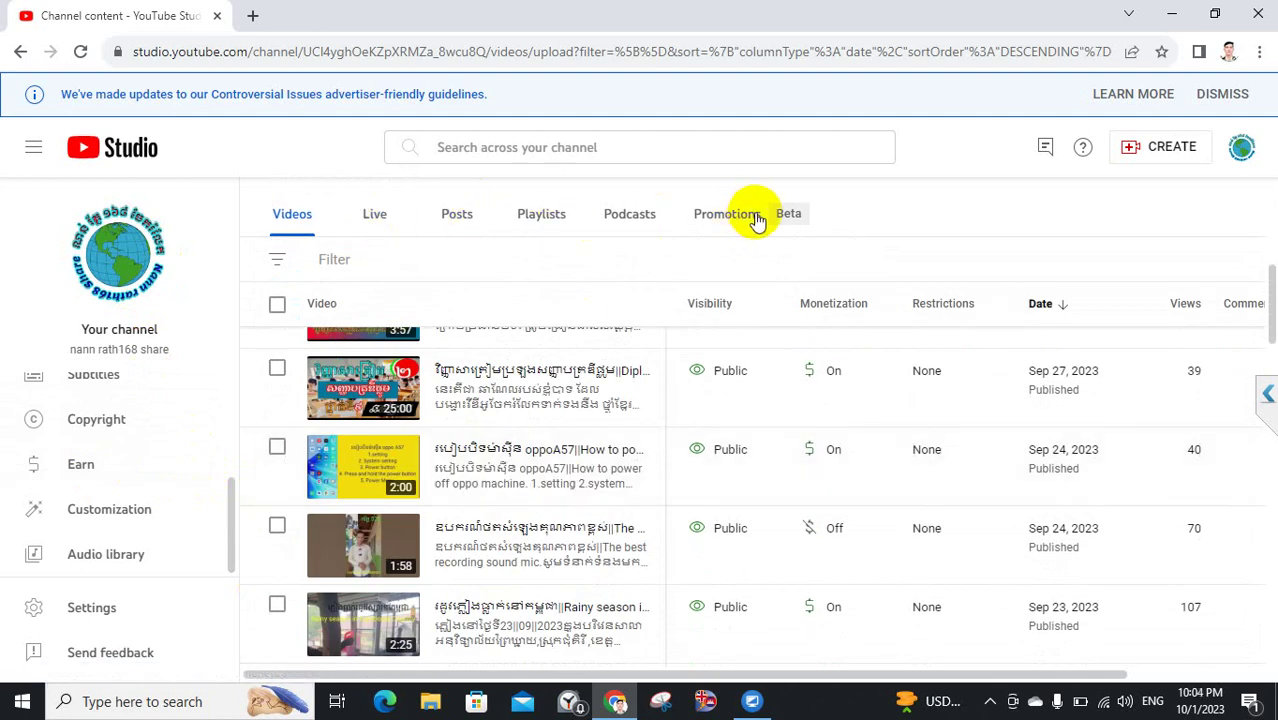
{"action": "left_click", "coordinate": [374, 228]}
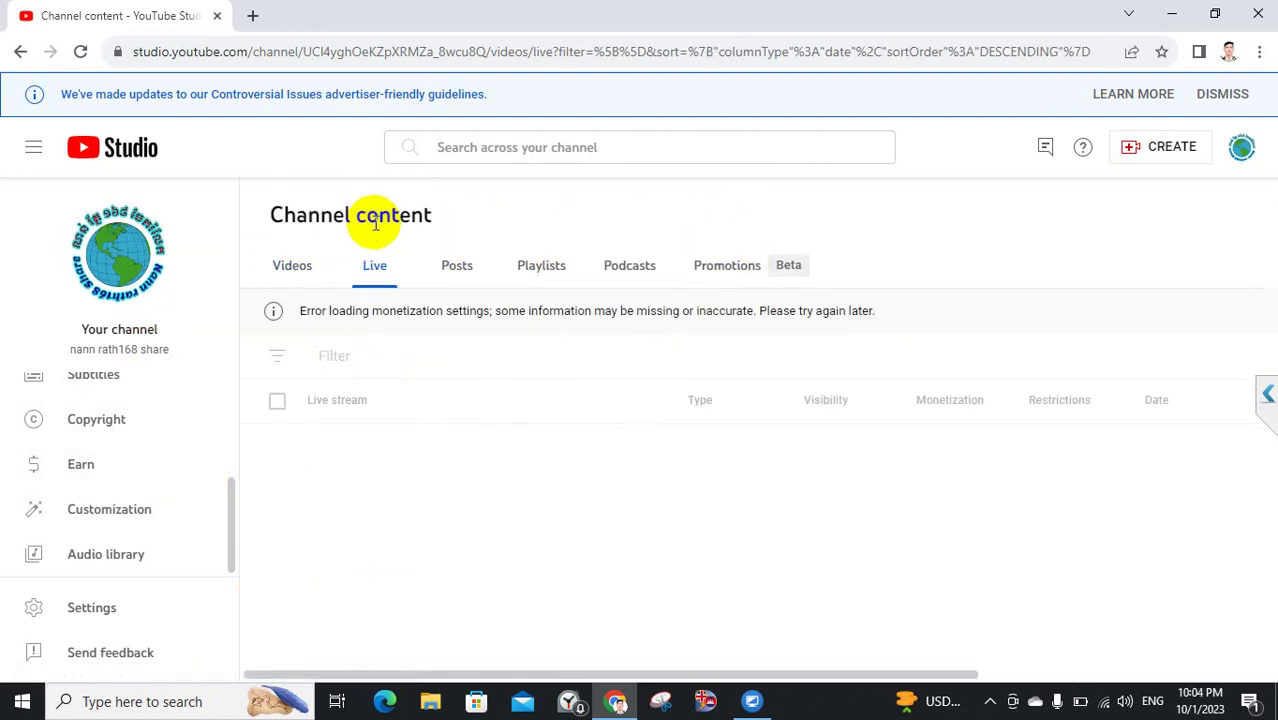
{"action": "left_click", "coordinate": [459, 276]}
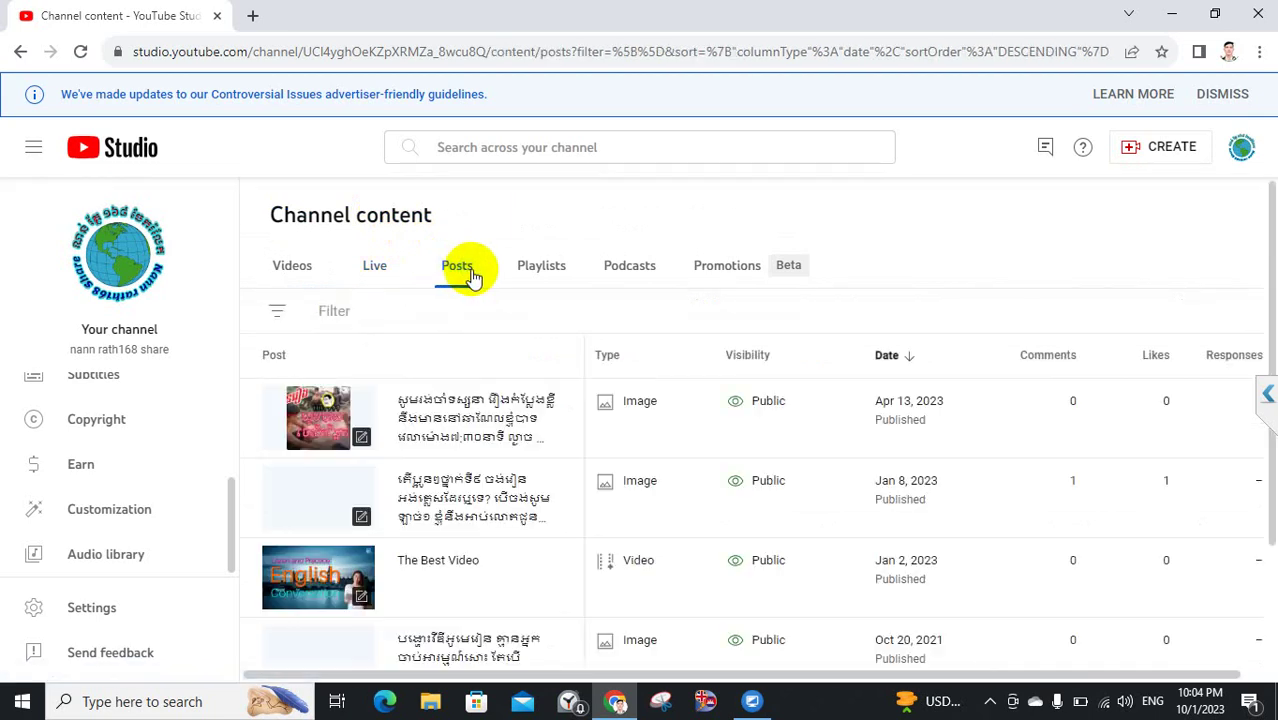
{"action": "left_click", "coordinate": [543, 272]}
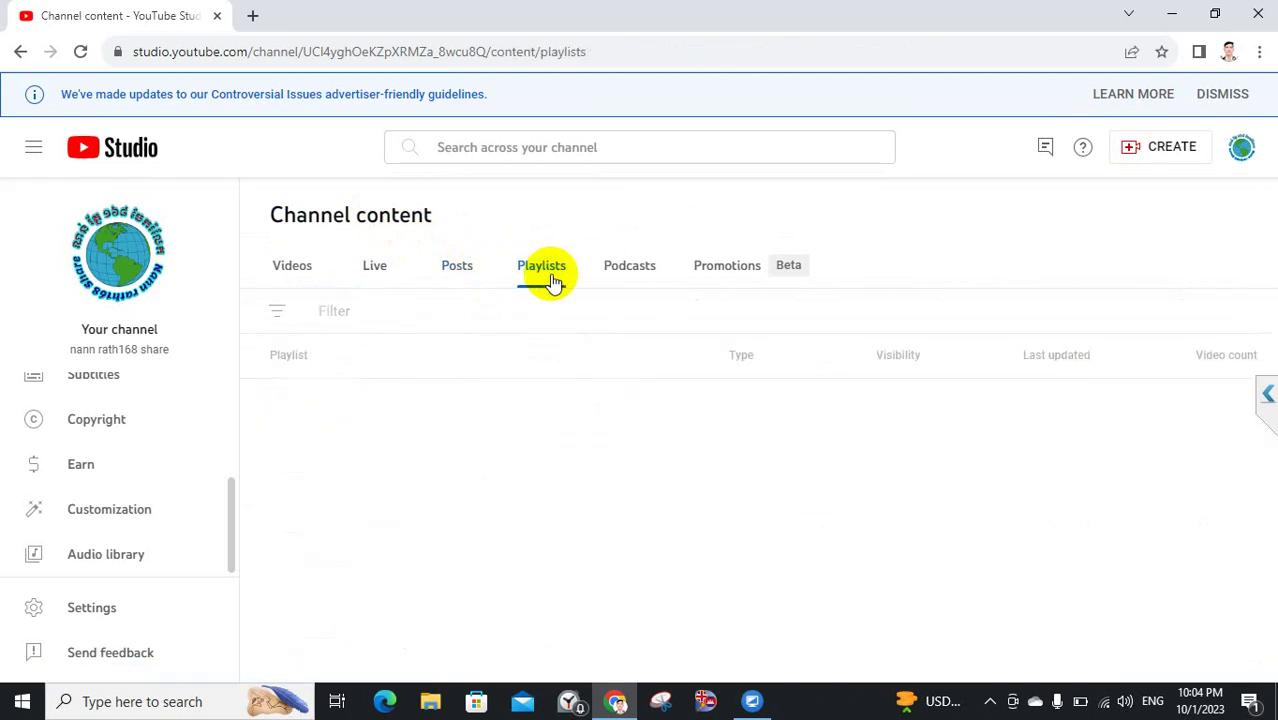
{"action": "left_click", "coordinate": [296, 272]}
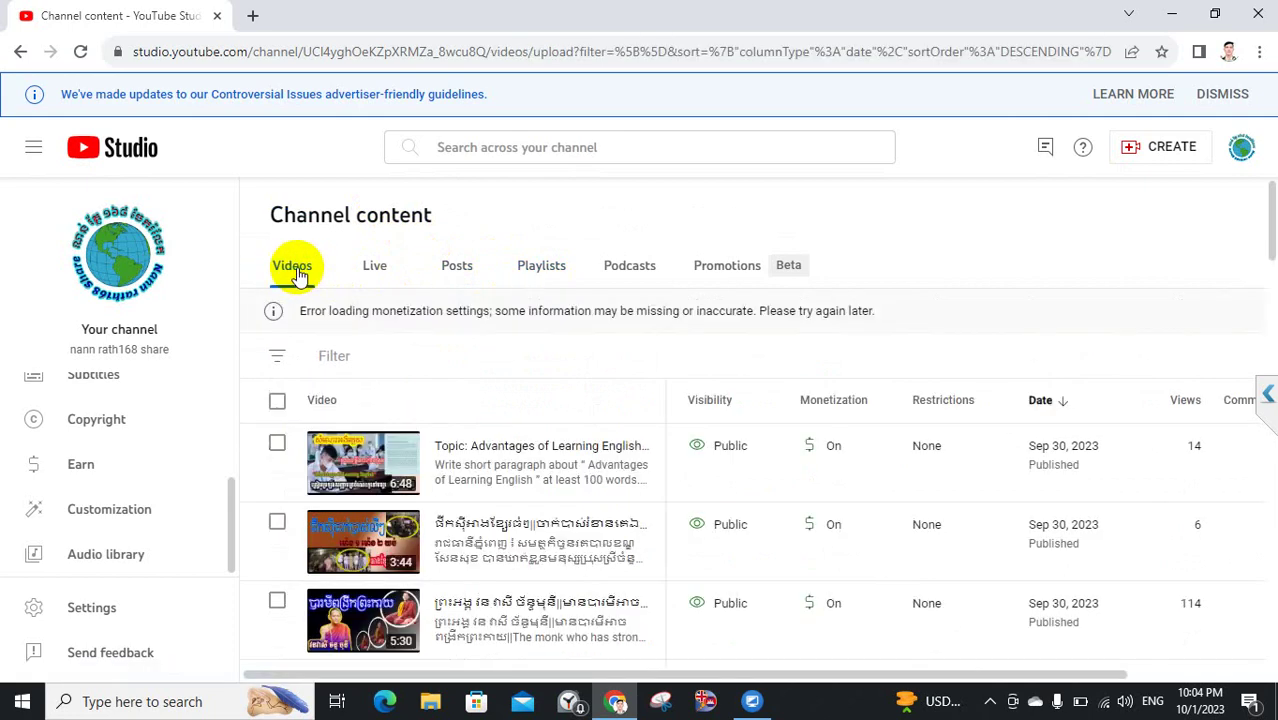
- Search Google for adsense and sign in to the Google AdSense site with the listed Google account
{"action": "left_click", "coordinate": [258, 55]}
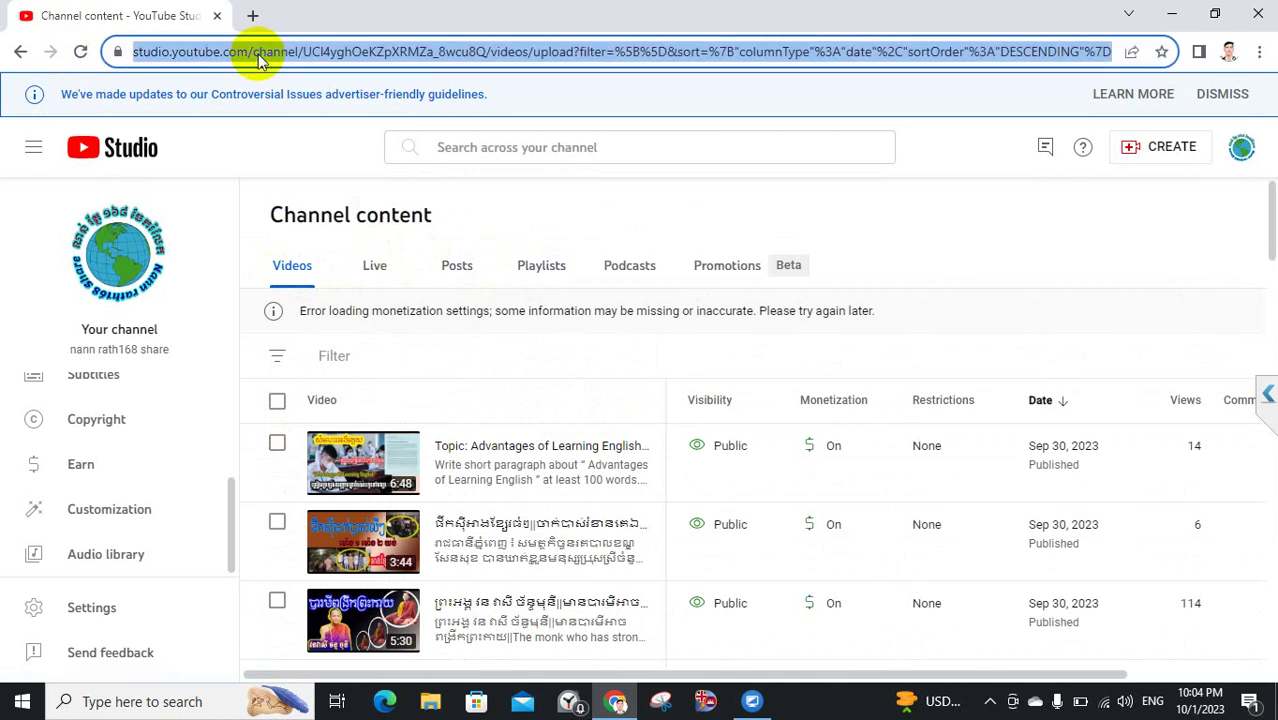
{"action": "type", "text": "ad"}
{"action": "key", "text": "Return"}
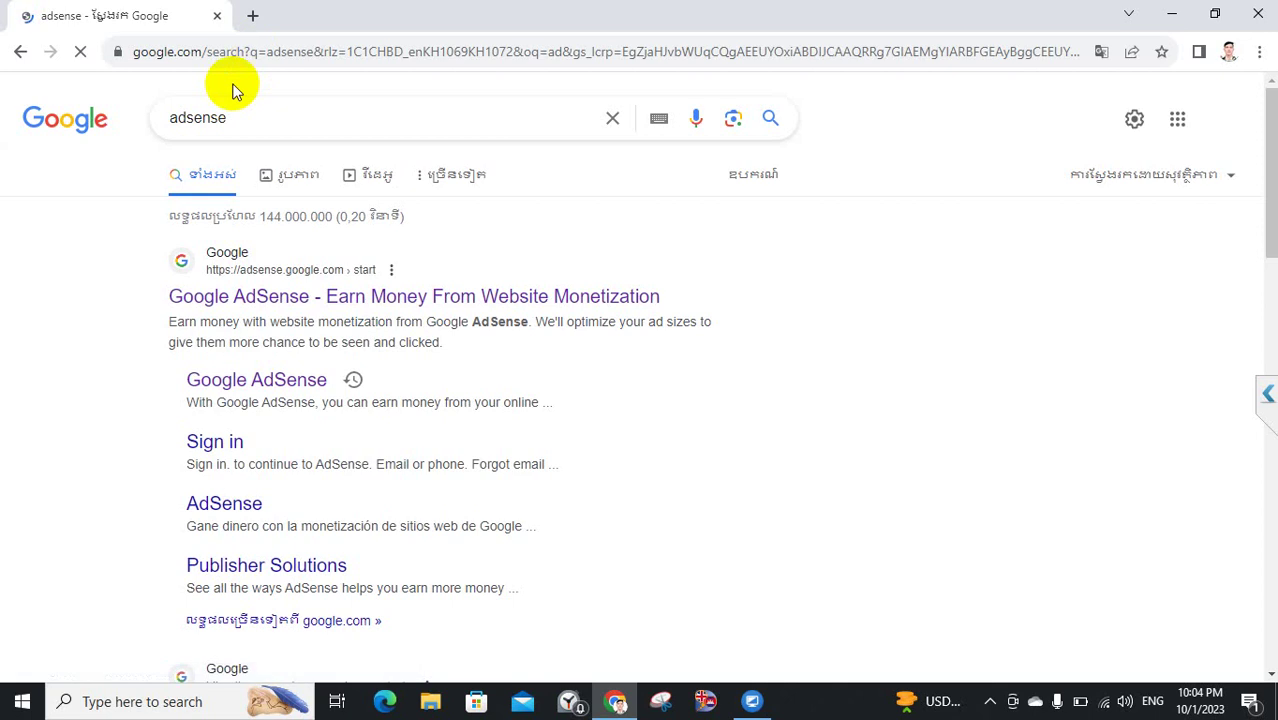
{"action": "left_click", "coordinate": [443, 294]}
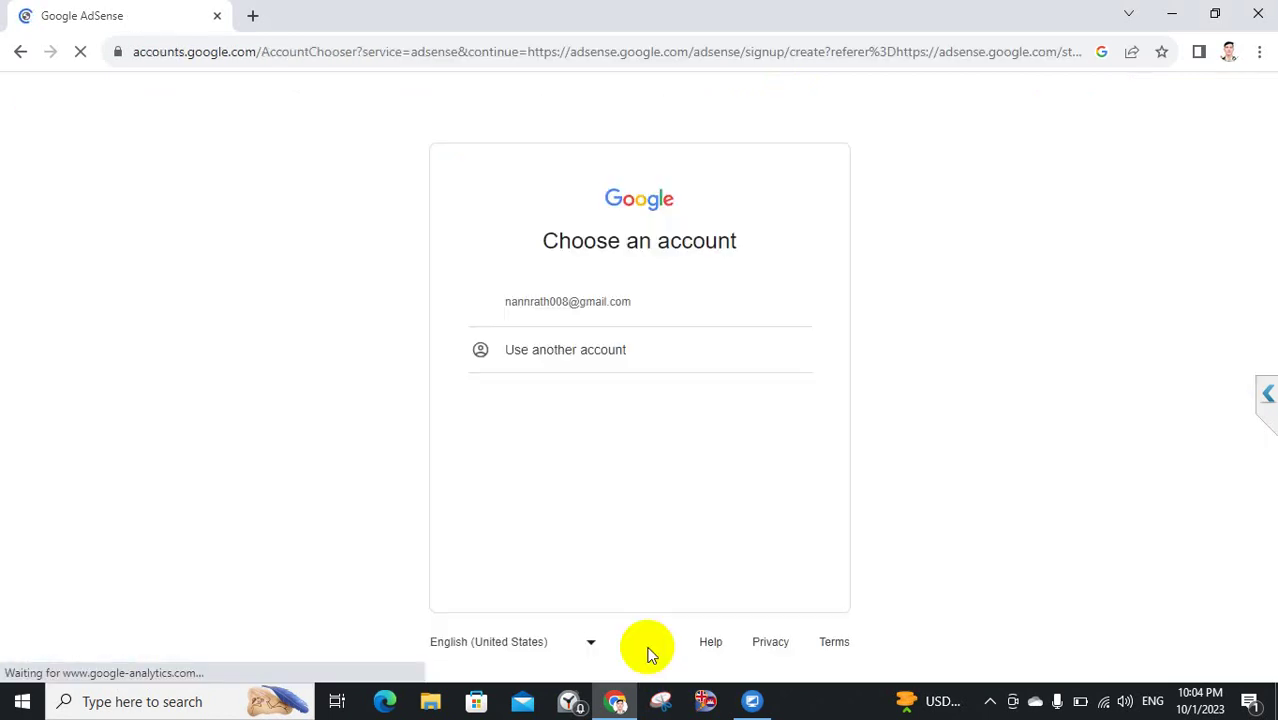
{"action": "left_click", "coordinate": [550, 306]}
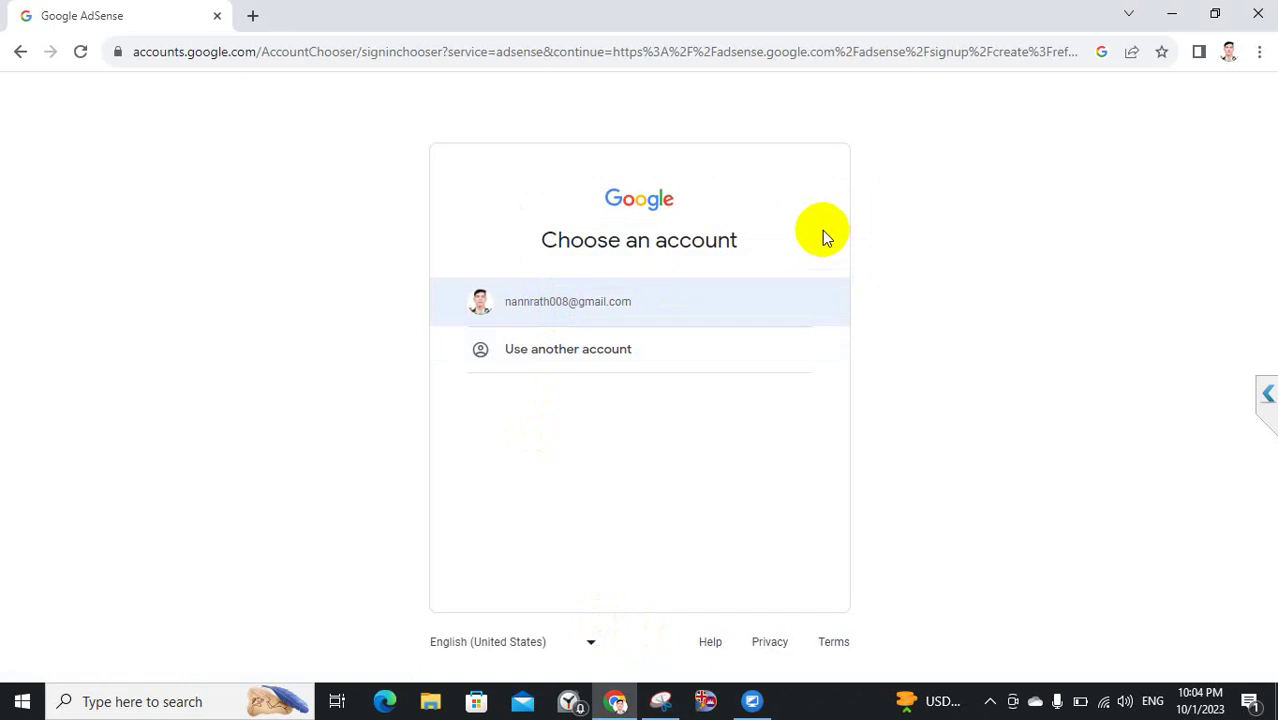
{"action": "left_click", "coordinate": [630, 308]}
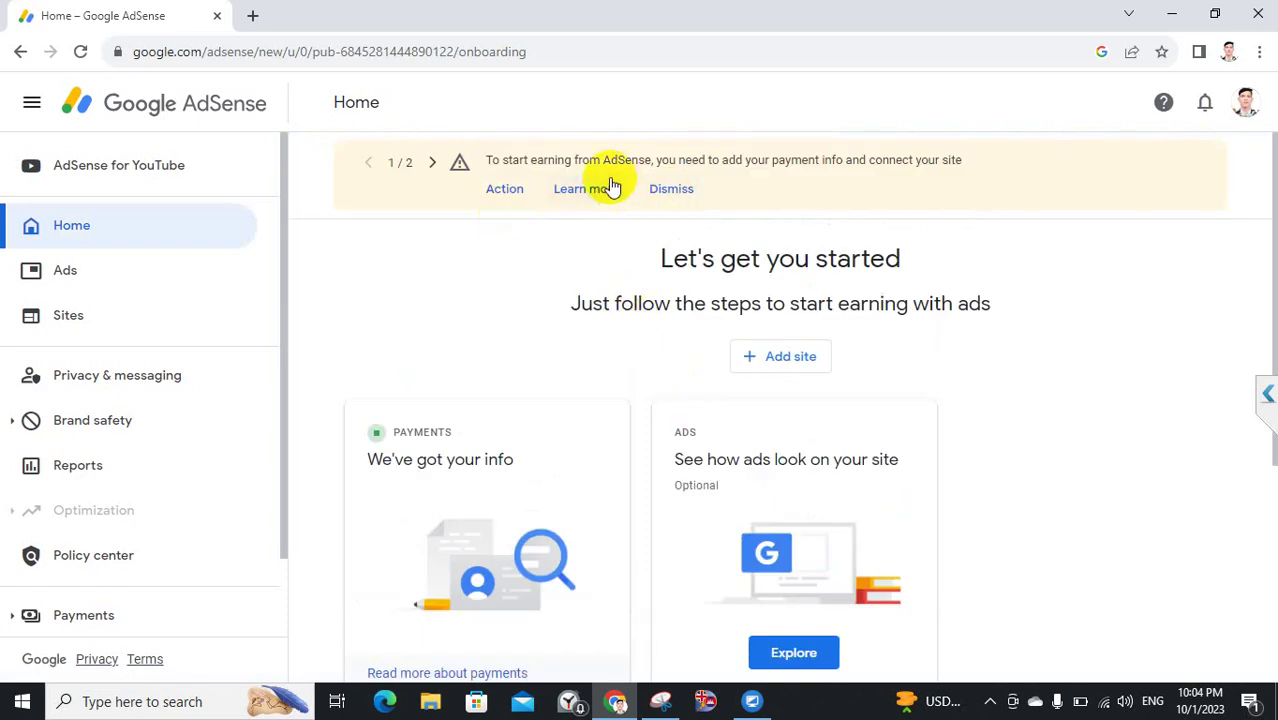
- Try to act on the notice about adding payment info and connecting a site, and dismiss that notice
{"action": "left_click", "coordinate": [504, 190]}
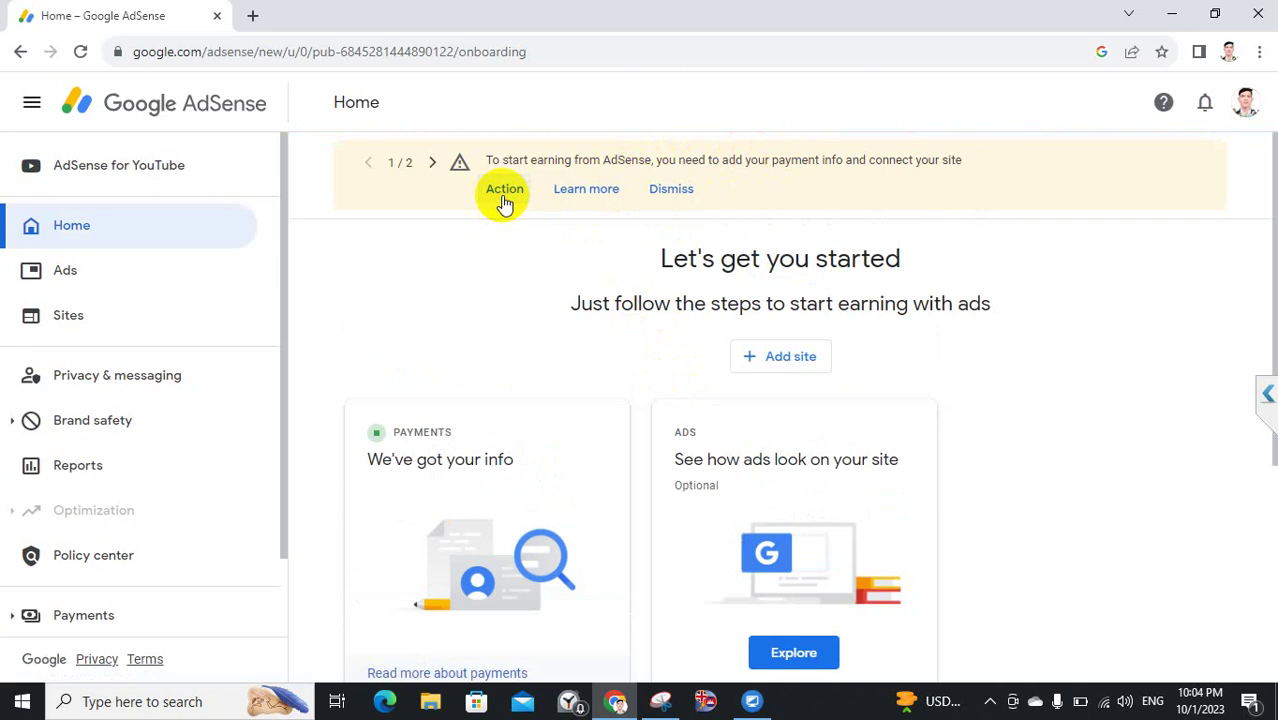
{"action": "left_click", "coordinate": [505, 201]}
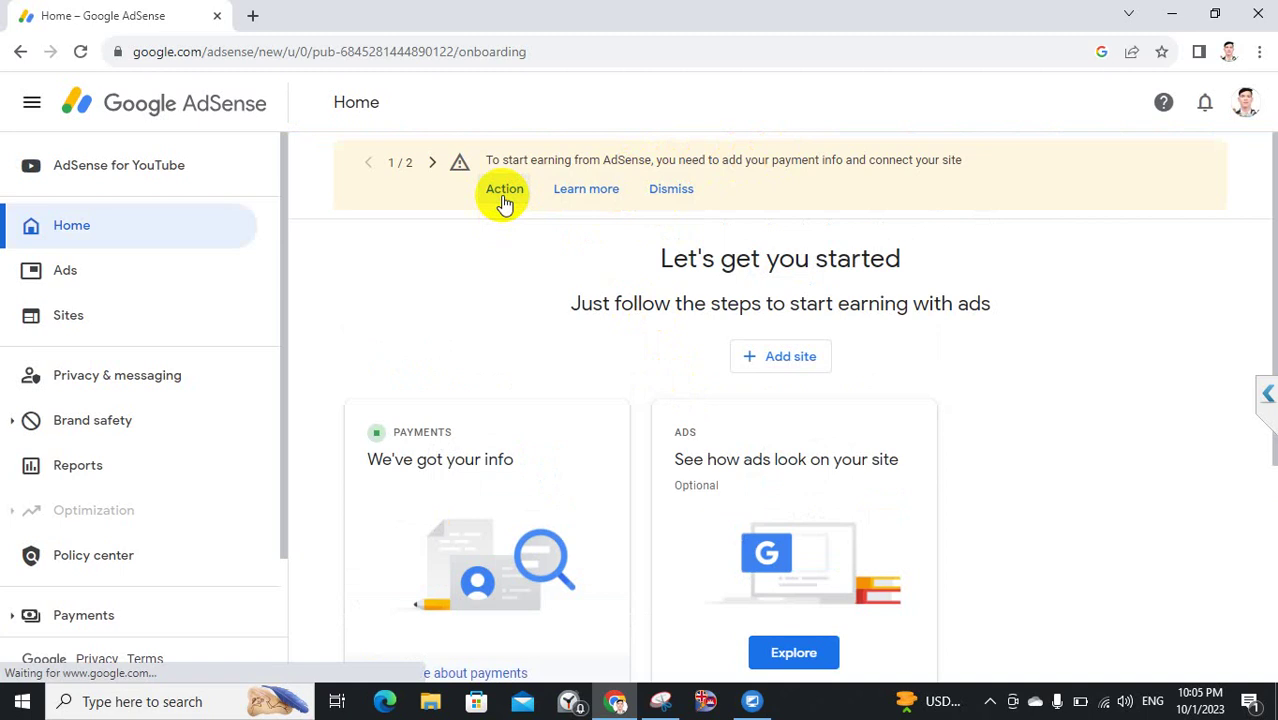
{"action": "left_click", "coordinate": [518, 197]}
{"action": "left_click", "coordinate": [518, 197]}
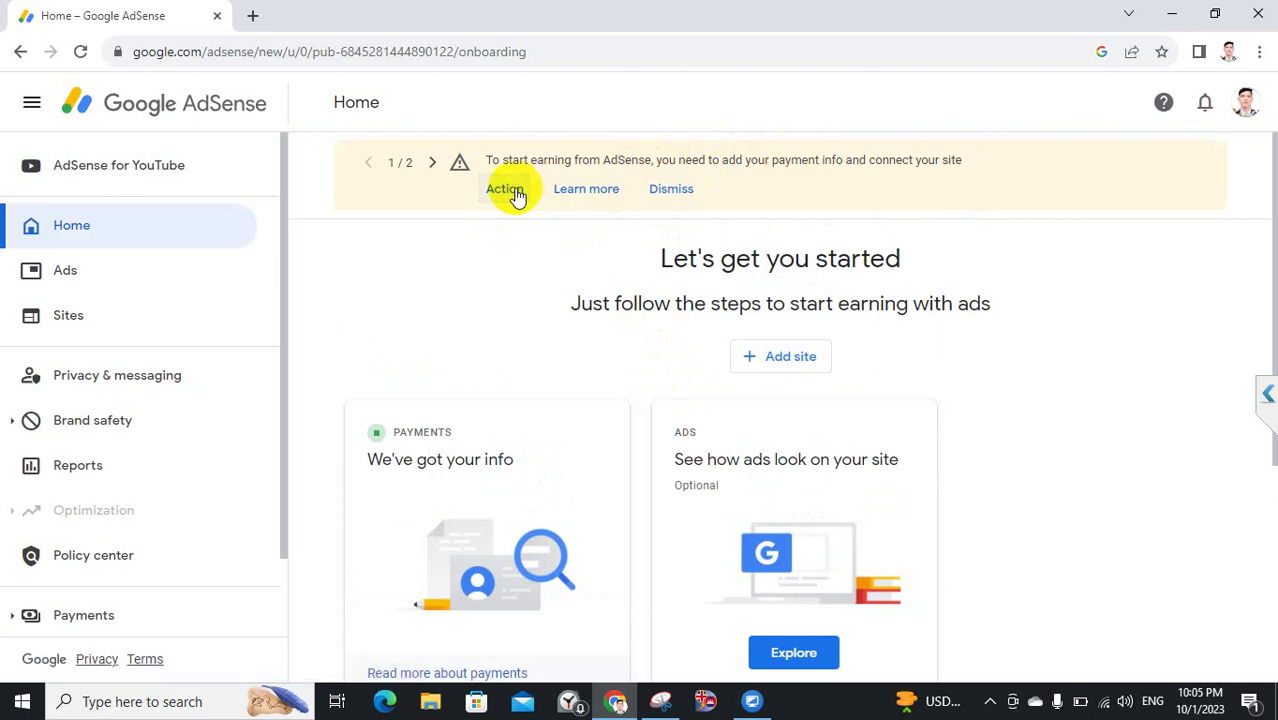
{"action": "left_click", "coordinate": [679, 190]}
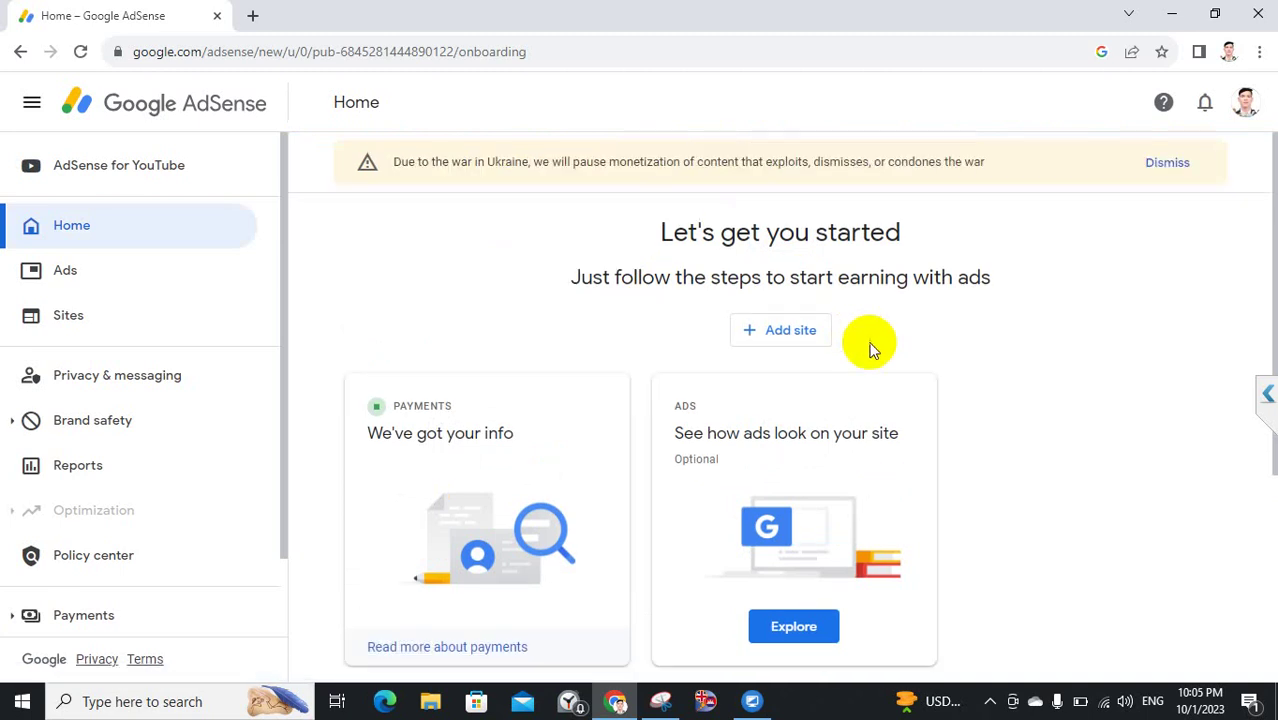
- Examine the payments, ads and site connection cards on the AdSense home page
{"action": "scroll", "coordinate": [880, 343], "scroll_direction": "down", "scroll_amount": 3}
{"action": "scroll", "coordinate": [960, 312], "scroll_direction": "down", "scroll_amount": 1}
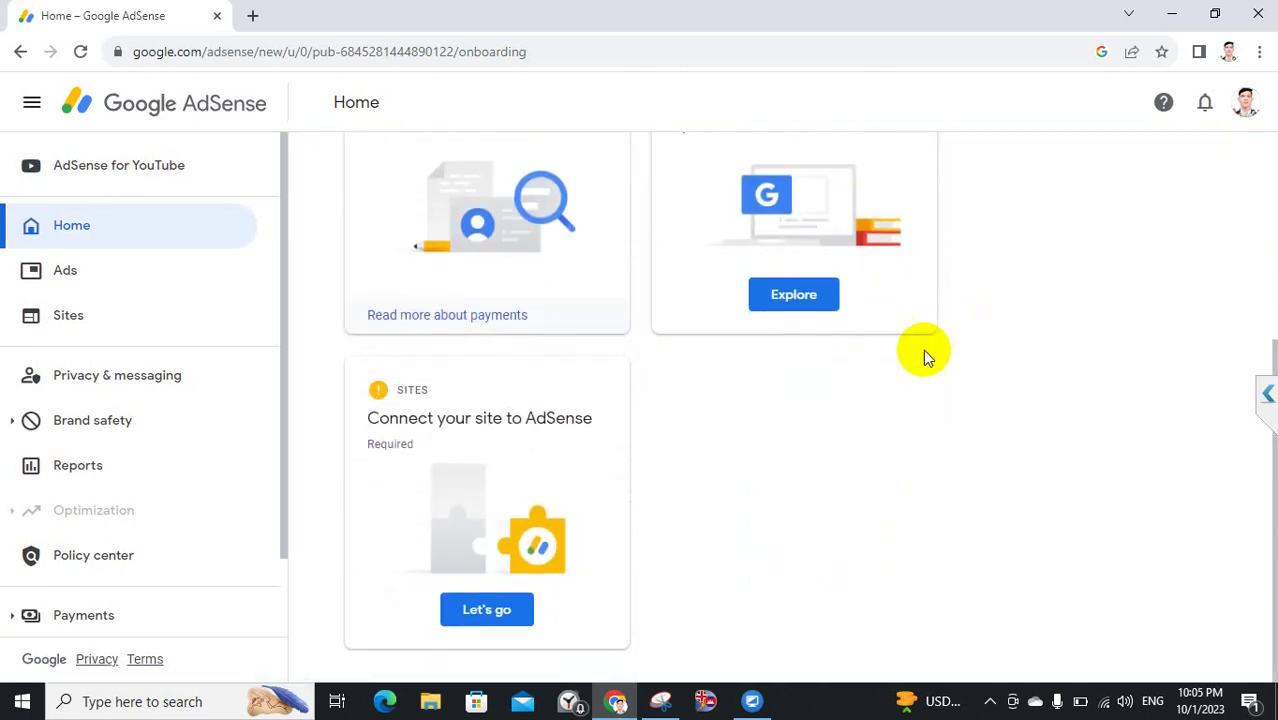
{"action": "scroll", "coordinate": [840, 408], "scroll_direction": "up", "scroll_amount": 4}
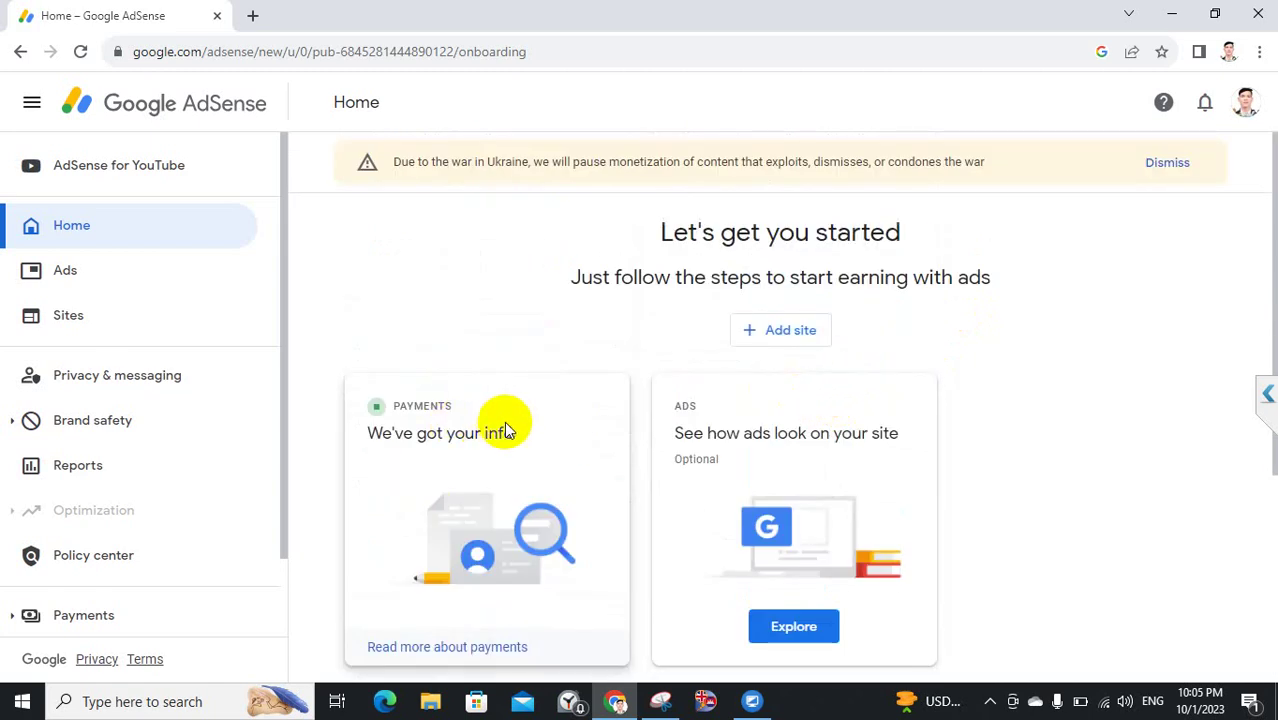
{"action": "scroll", "coordinate": [500, 422], "scroll_direction": "down", "scroll_amount": 3}
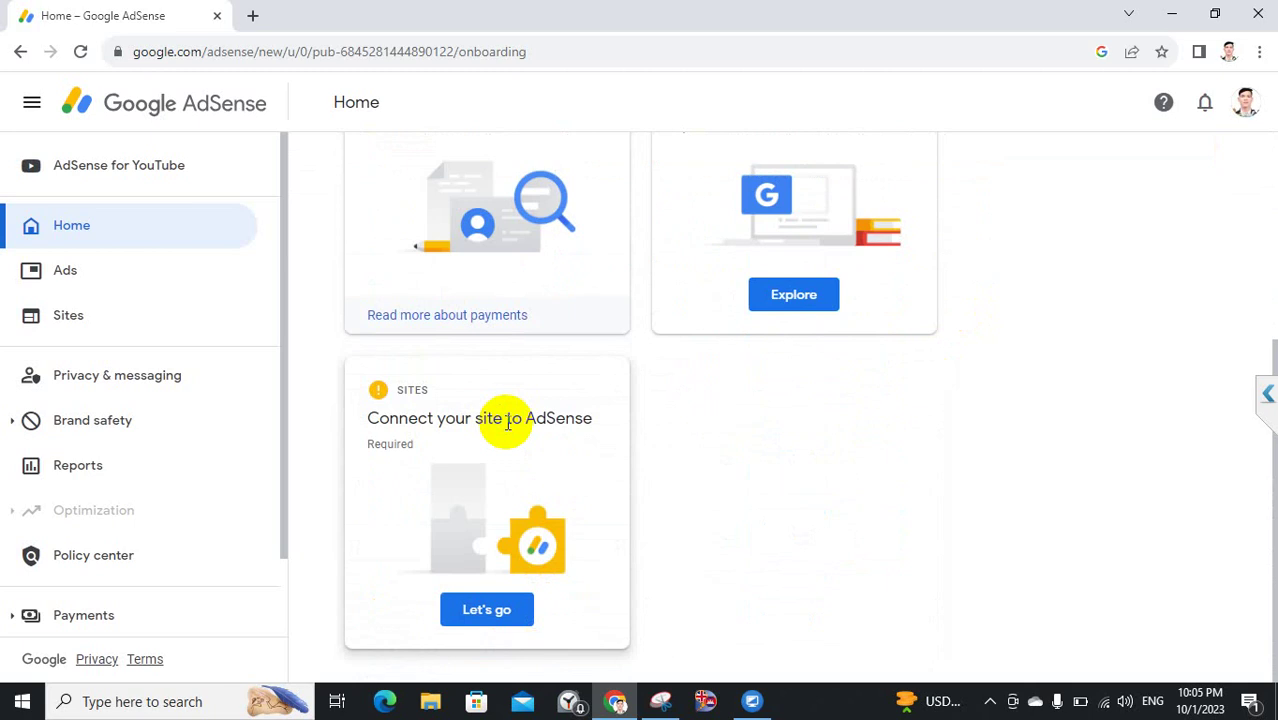
{"action": "scroll", "coordinate": [505, 428], "scroll_direction": "up", "scroll_amount": 3}
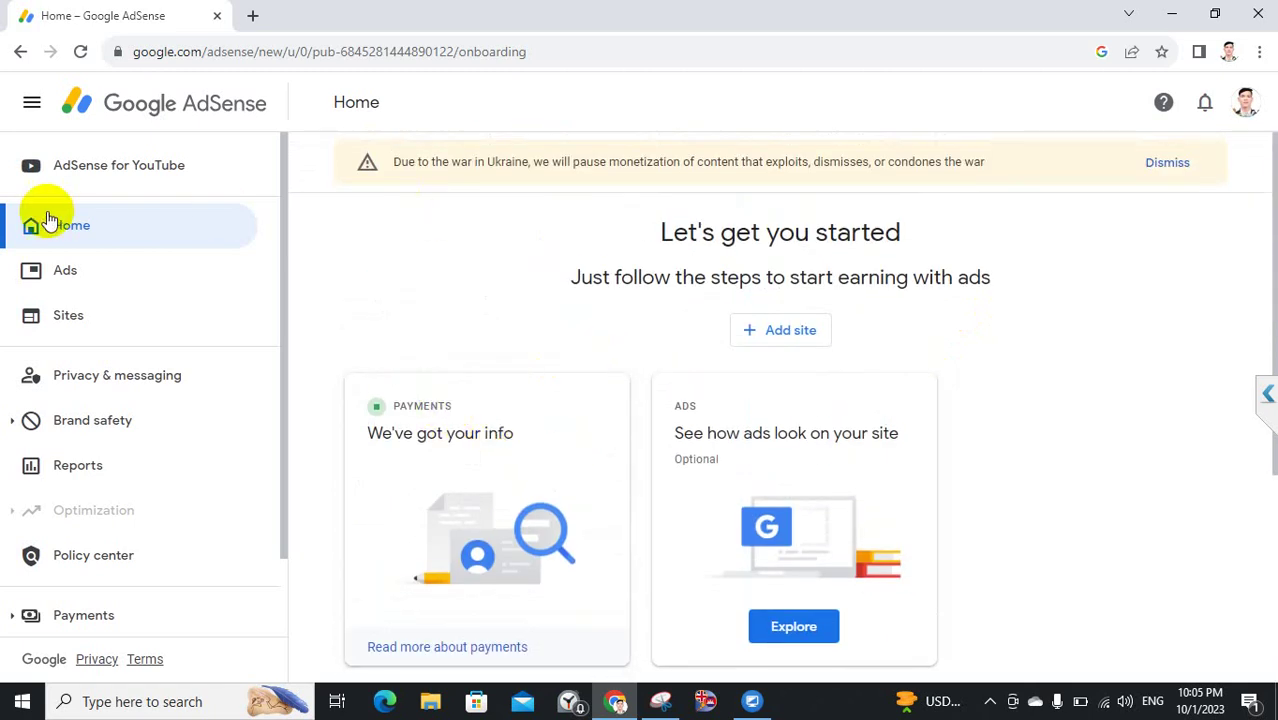
- Open the payments info page and go to the management of its payments settings
{"action": "scroll", "coordinate": [130, 520], "scroll_direction": "down", "scroll_amount": 1}
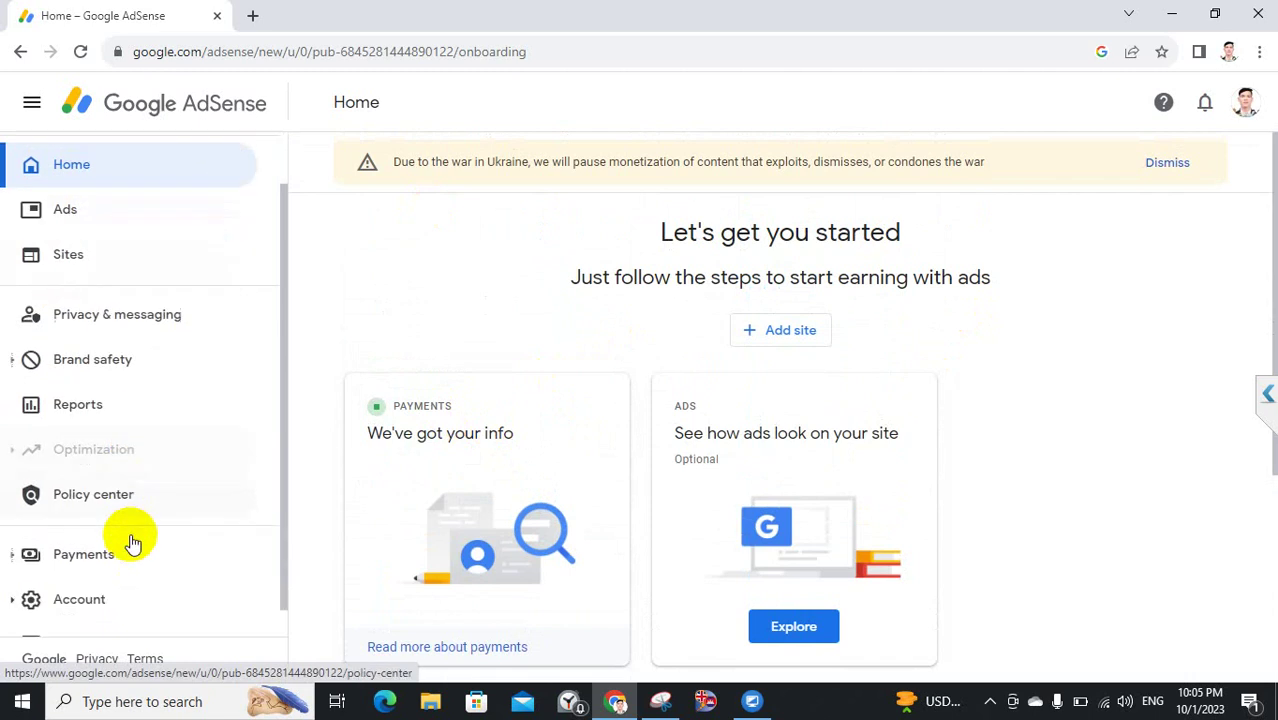
{"action": "left_click", "coordinate": [85, 536]}
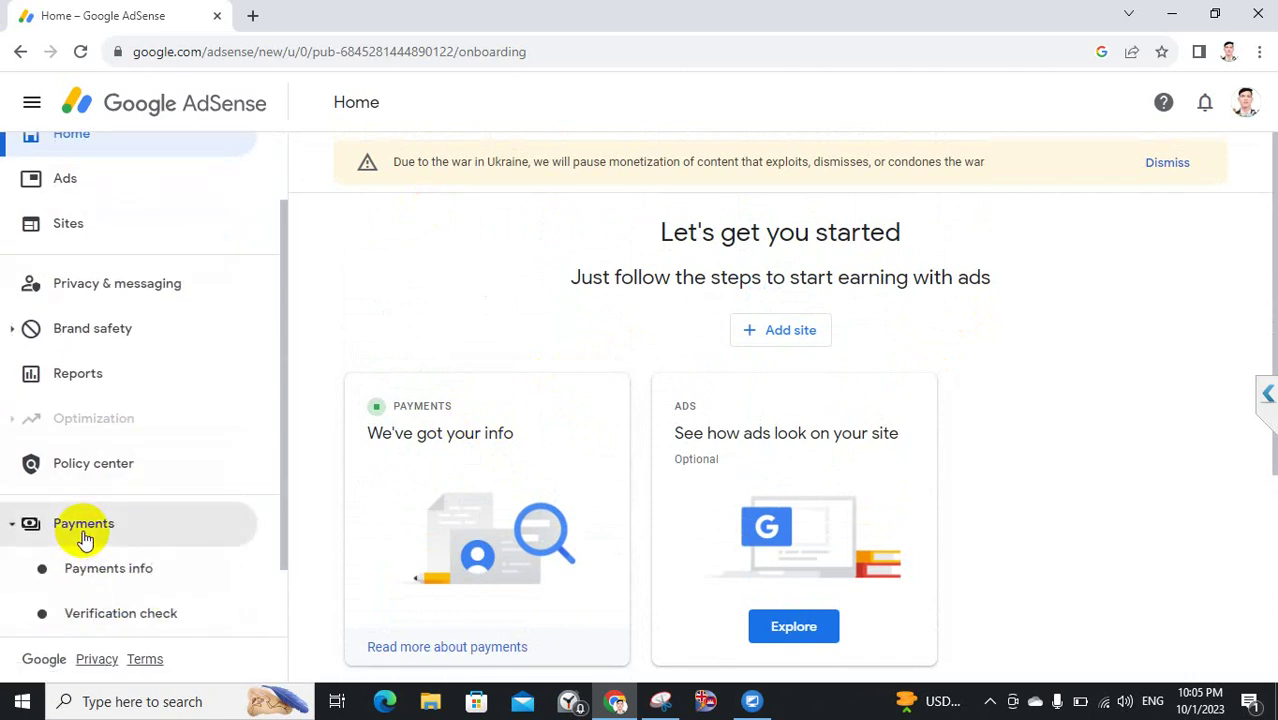
{"action": "left_click", "coordinate": [130, 585]}
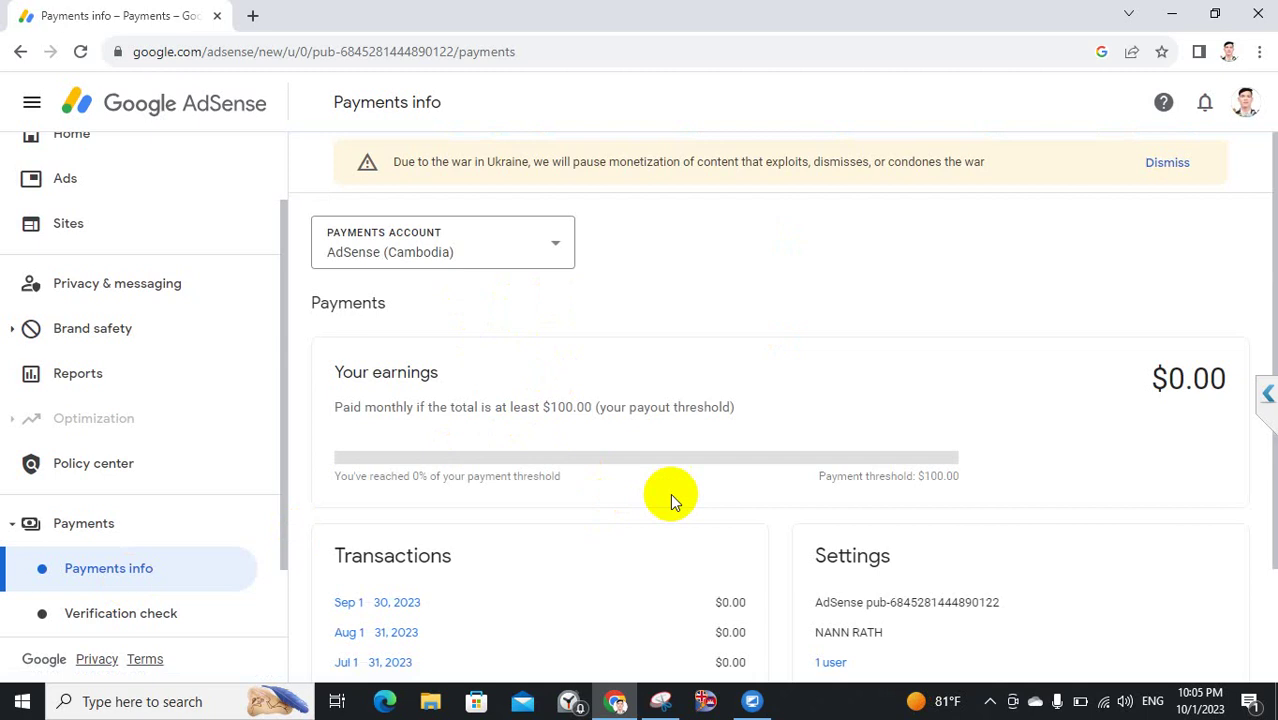
{"action": "scroll", "coordinate": [712, 485], "scroll_direction": "down", "scroll_amount": 1}
{"action": "scroll", "coordinate": [714, 487], "scroll_direction": "down", "scroll_amount": 1}
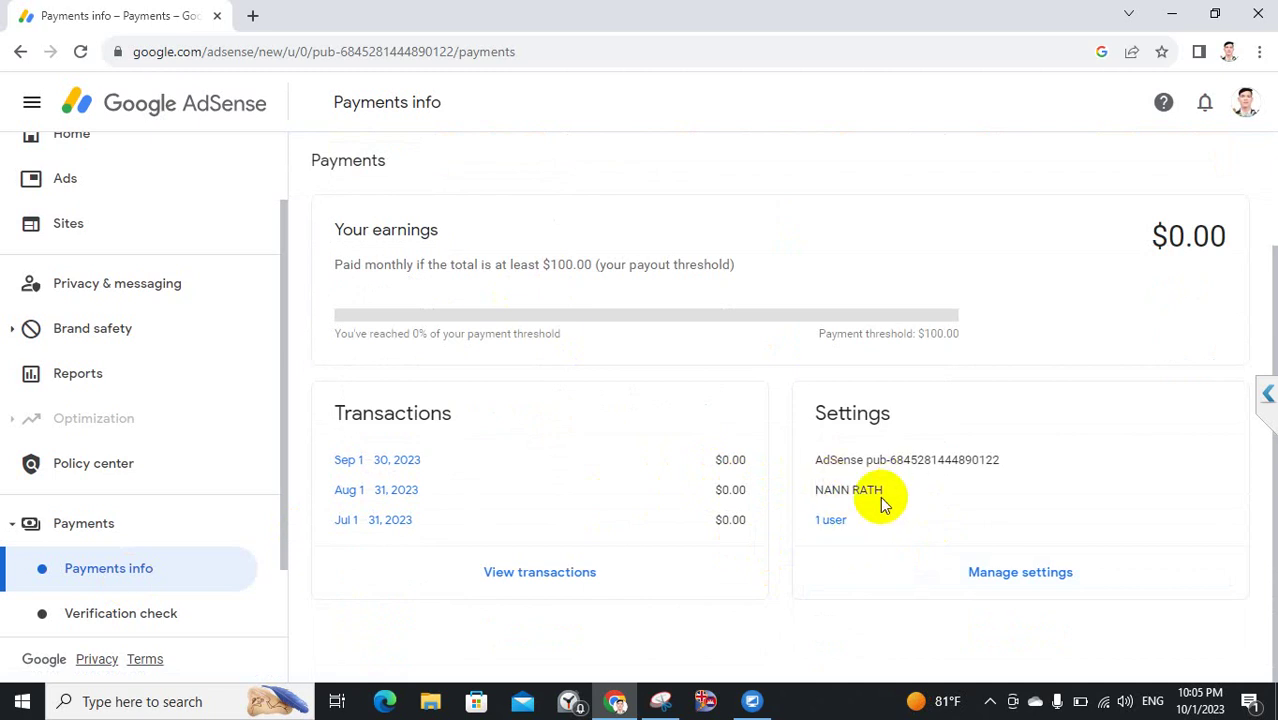
{"action": "left_click", "coordinate": [978, 574]}
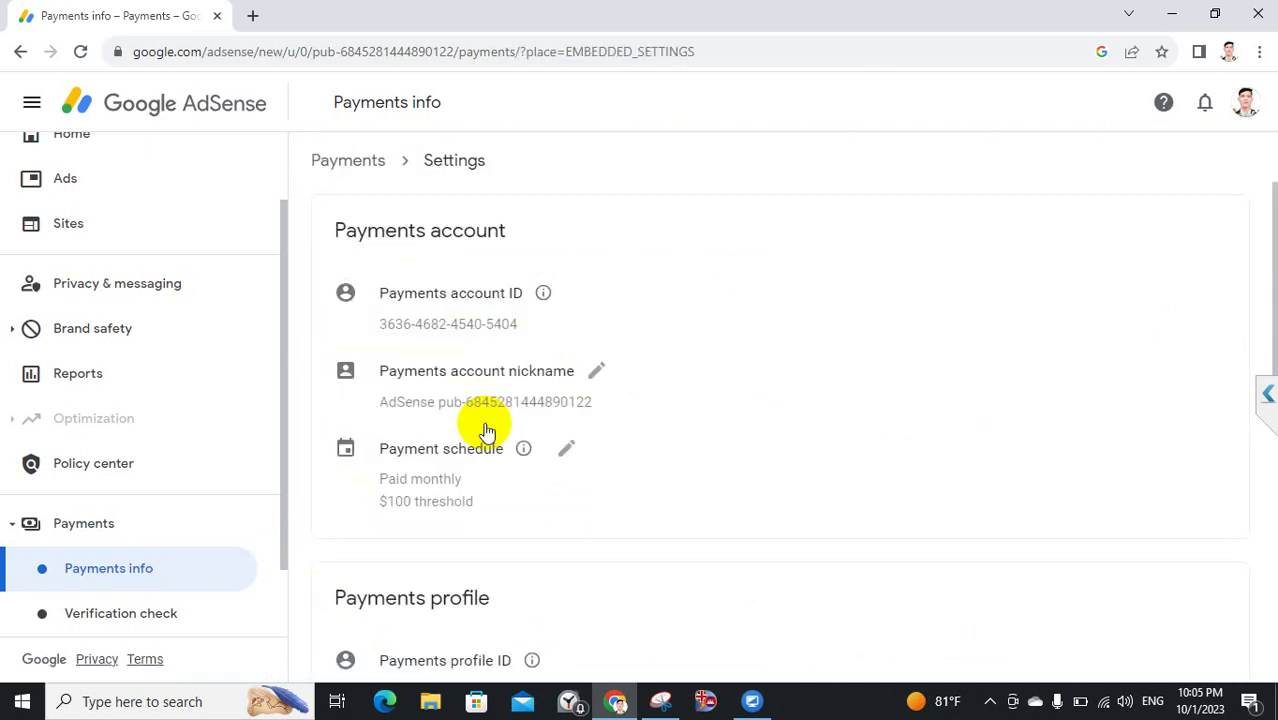
- Examine the payments account, payments profile and payments users sections of the payments settings
{"action": "scroll", "coordinate": [736, 531], "scroll_direction": "down", "scroll_amount": 8}
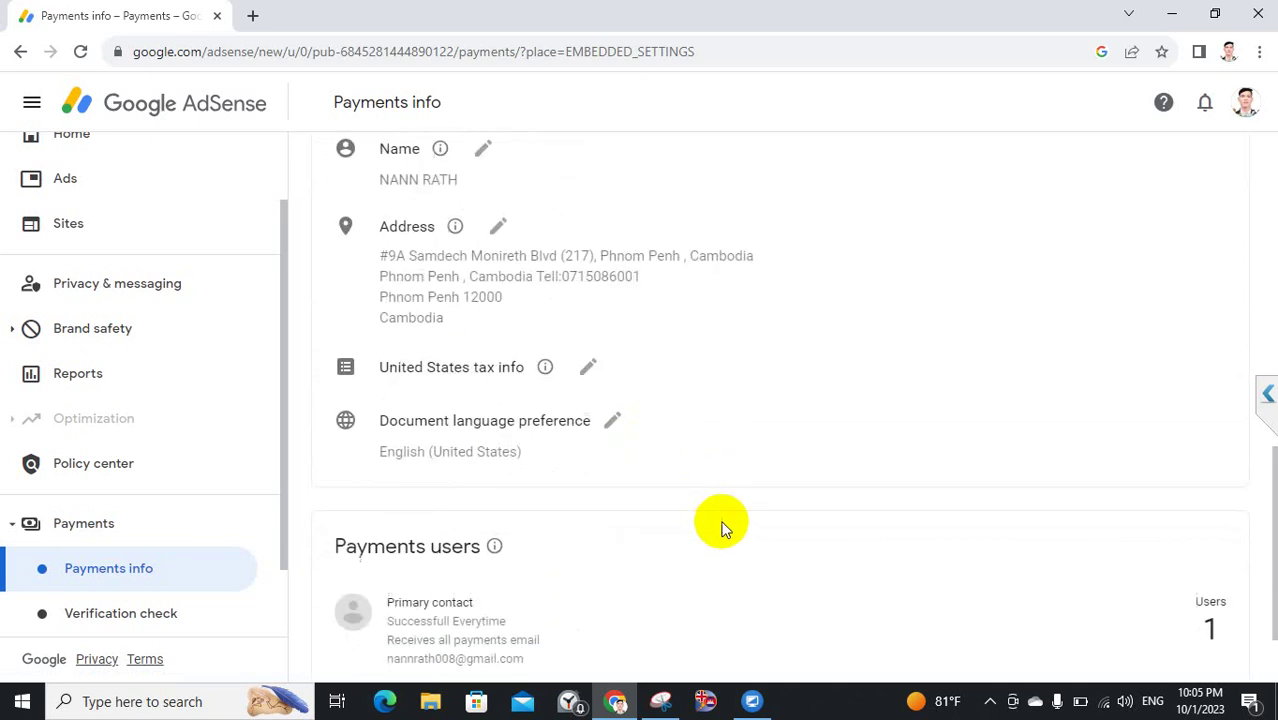
{"action": "scroll", "coordinate": [700, 535], "scroll_direction": "down", "scroll_amount": 1}
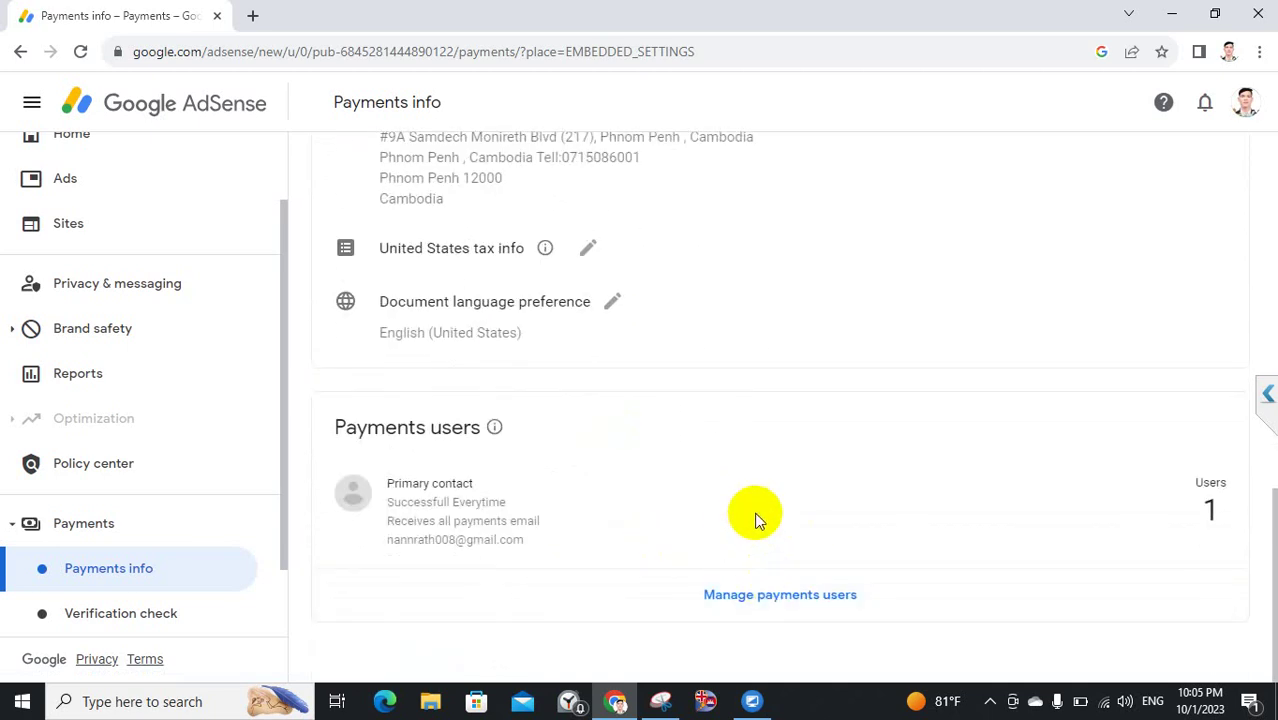
{"action": "scroll", "coordinate": [755, 515], "scroll_direction": "up", "scroll_amount": 9}
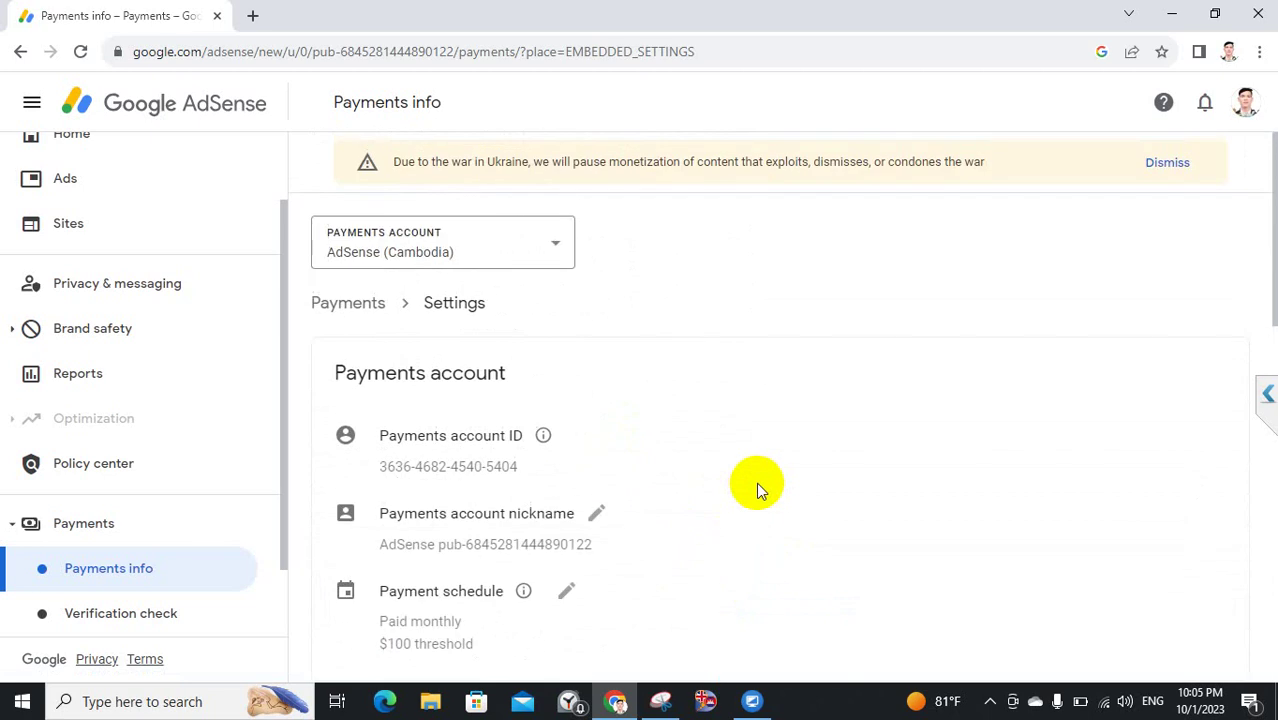
{"action": "scroll", "coordinate": [899, 505], "scroll_direction": "down", "scroll_amount": 7}
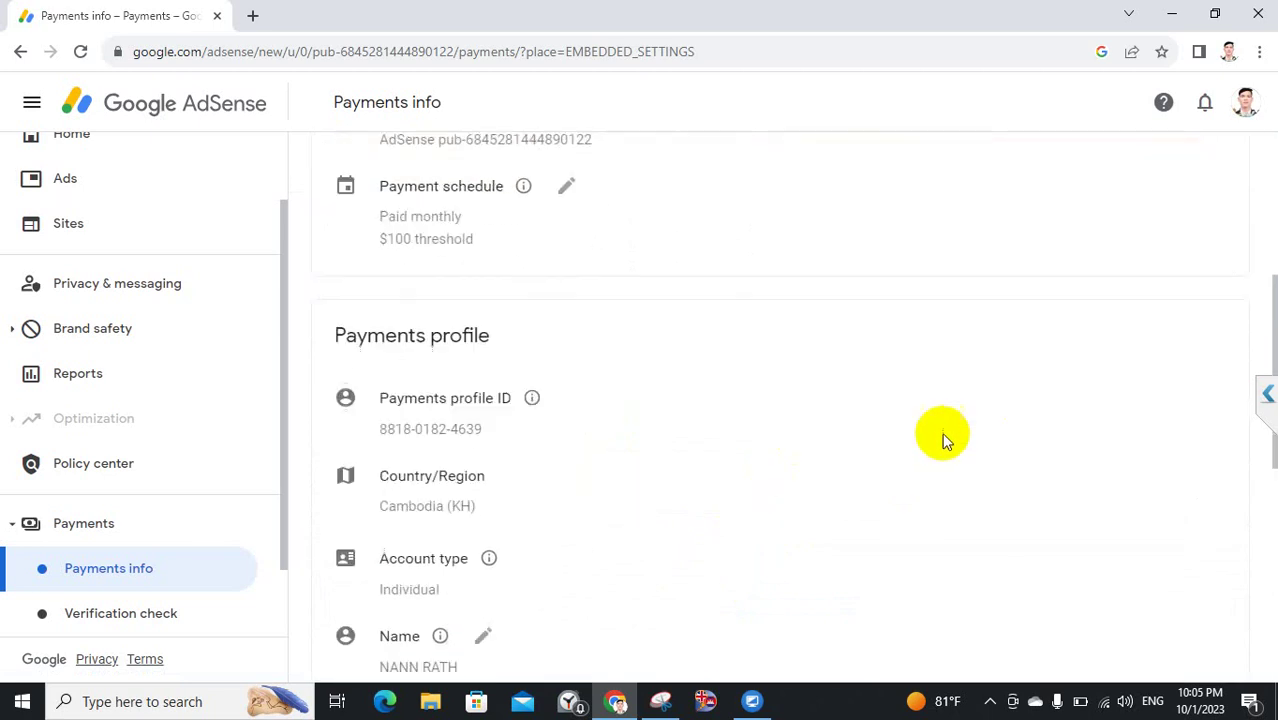
{"action": "scroll", "coordinate": [800, 445], "scroll_direction": "down", "scroll_amount": 2}
{"action": "scroll", "coordinate": [14, 597], "scroll_direction": "down", "scroll_amount": 1}
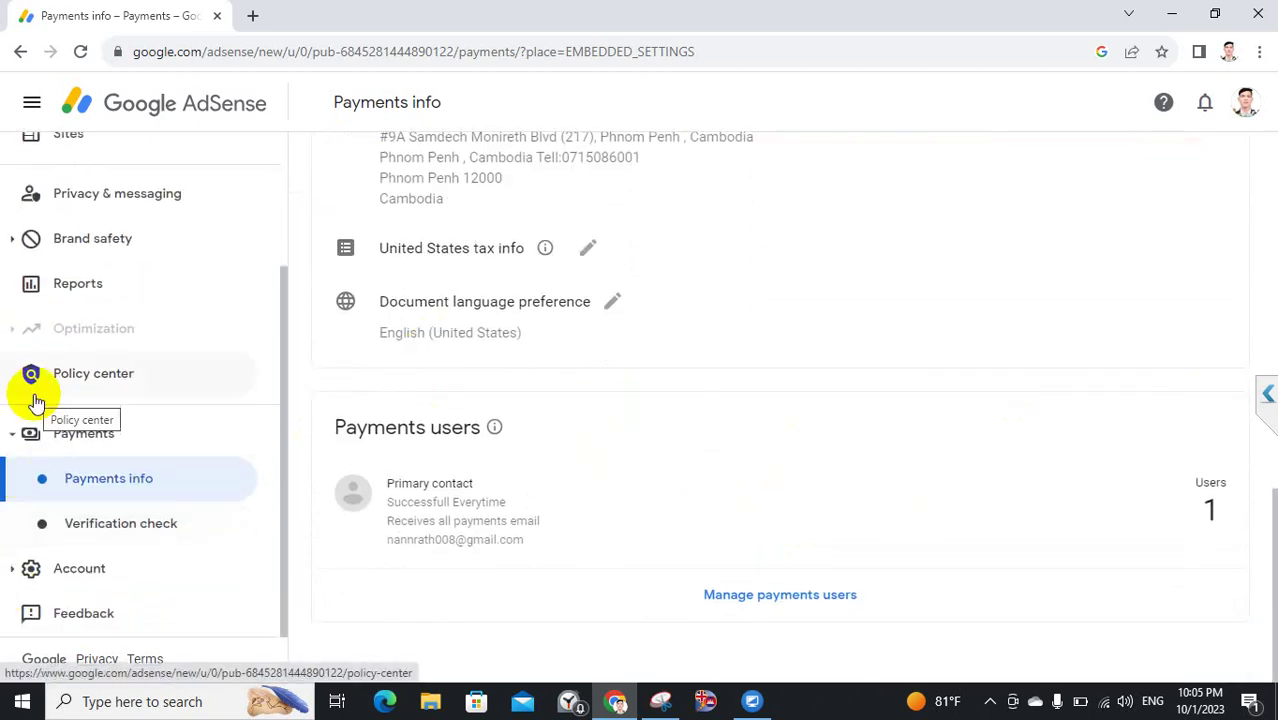
{"action": "scroll", "coordinate": [519, 505], "scroll_direction": "up", "scroll_amount": 8}
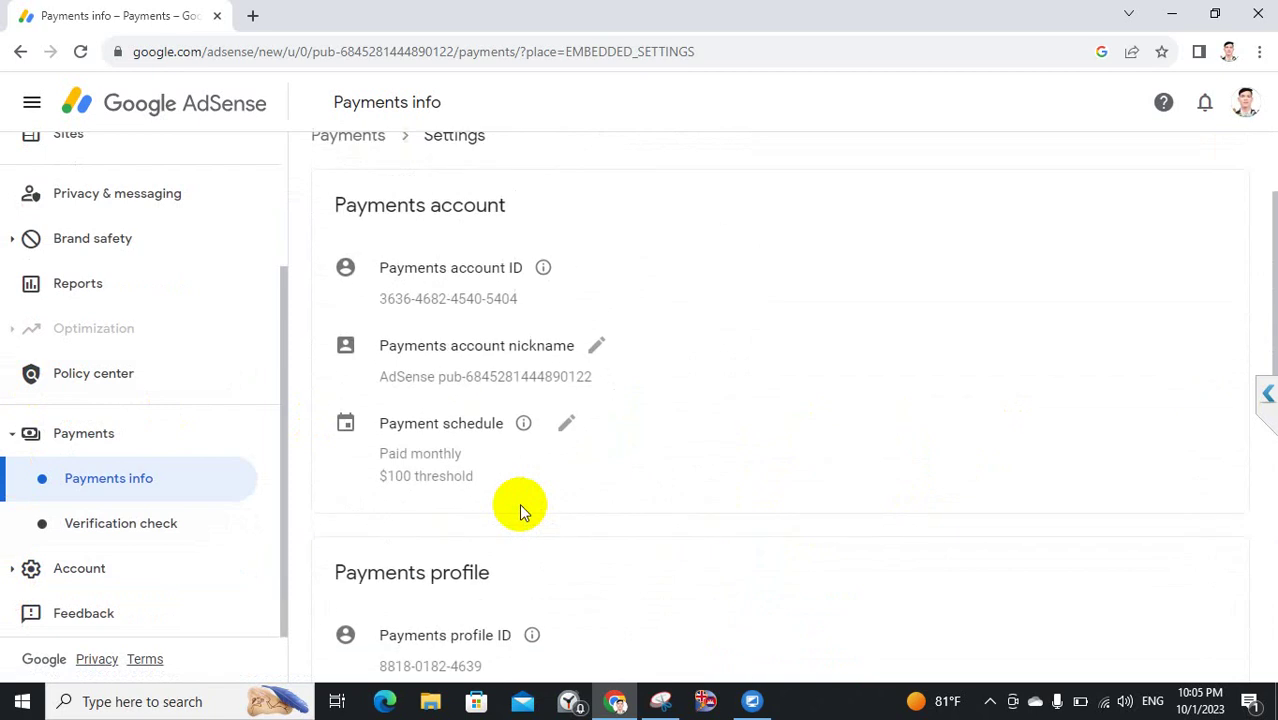
{"action": "scroll", "coordinate": [519, 503], "scroll_direction": "up", "scroll_amount": 2}
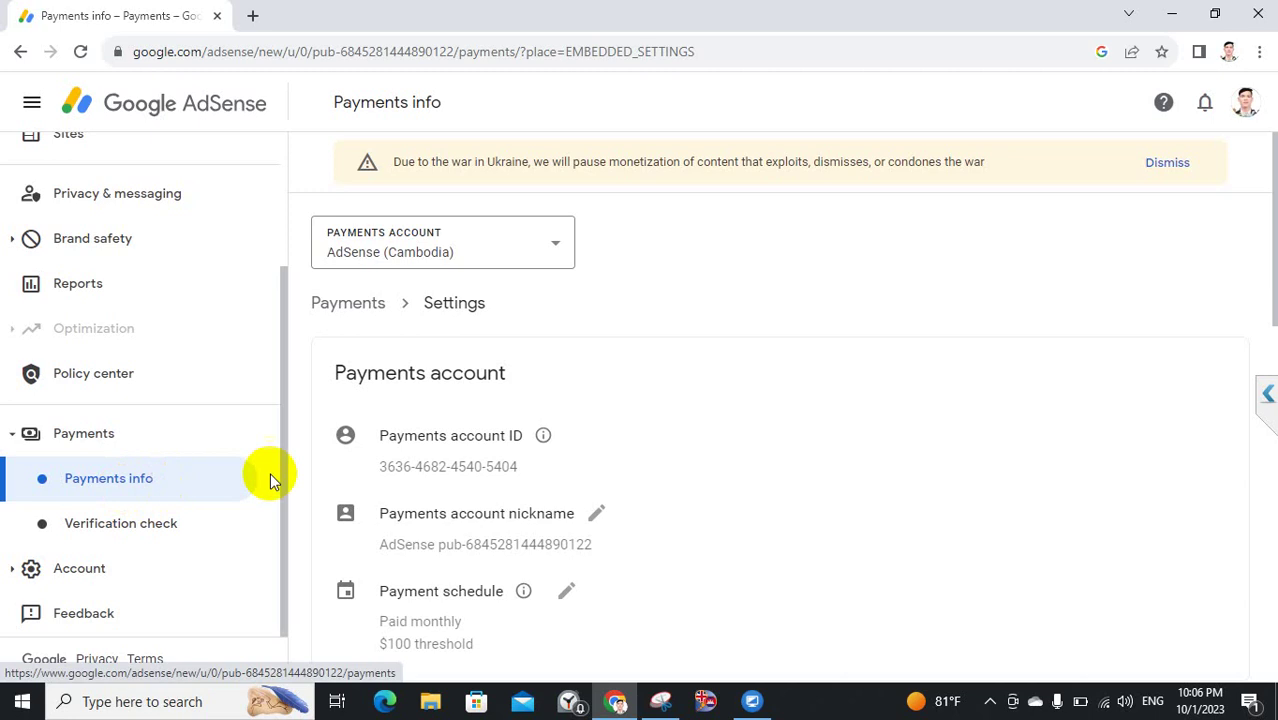
{"action": "scroll", "coordinate": [821, 513], "scroll_direction": "down", "scroll_amount": 5}
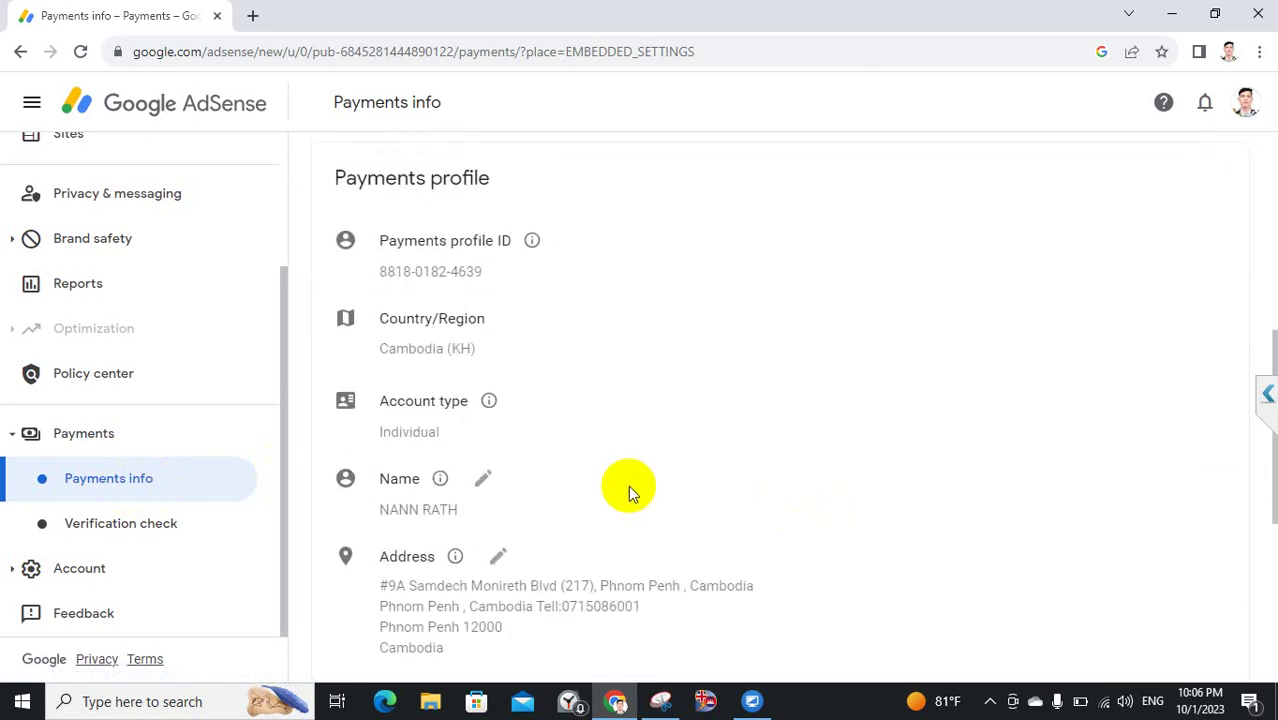
- Leave the AdSense payments settings and switch to the channel's Earn page in YouTube Studio
{"action": "left_click", "coordinate": [21, 53]}
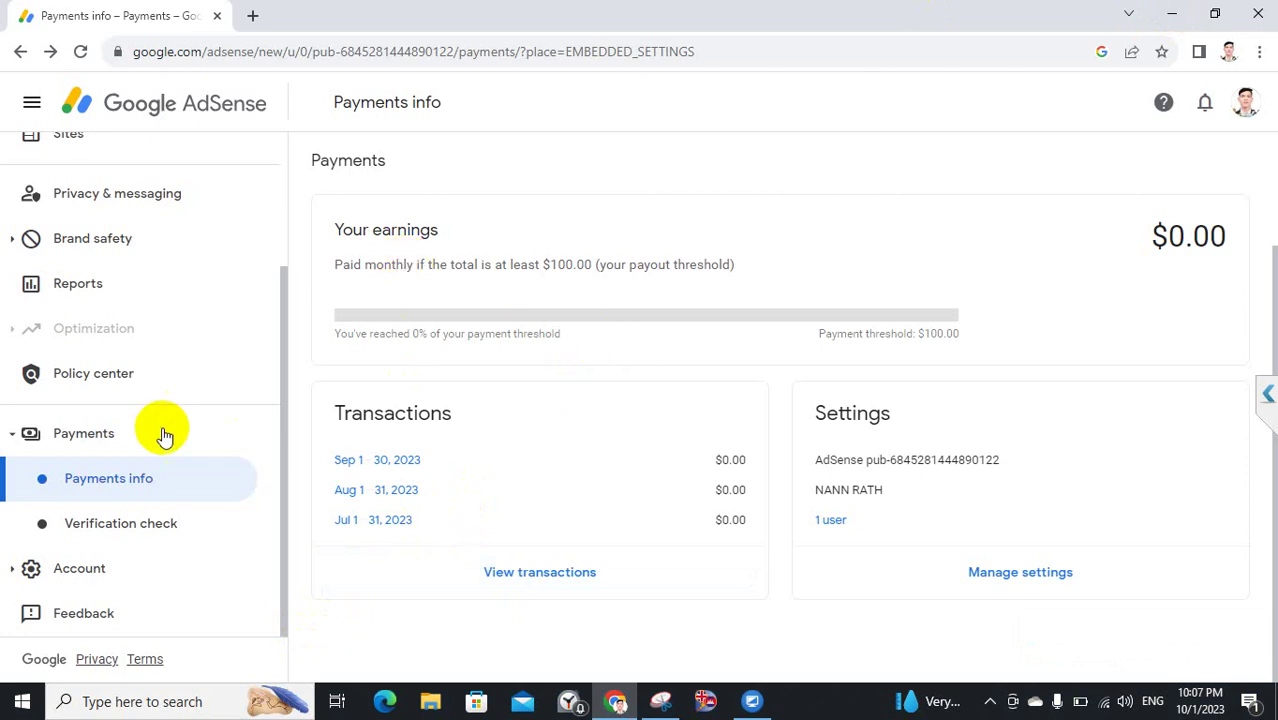
{"action": "scroll", "coordinate": [94, 348], "scroll_direction": "up", "scroll_amount": 3}
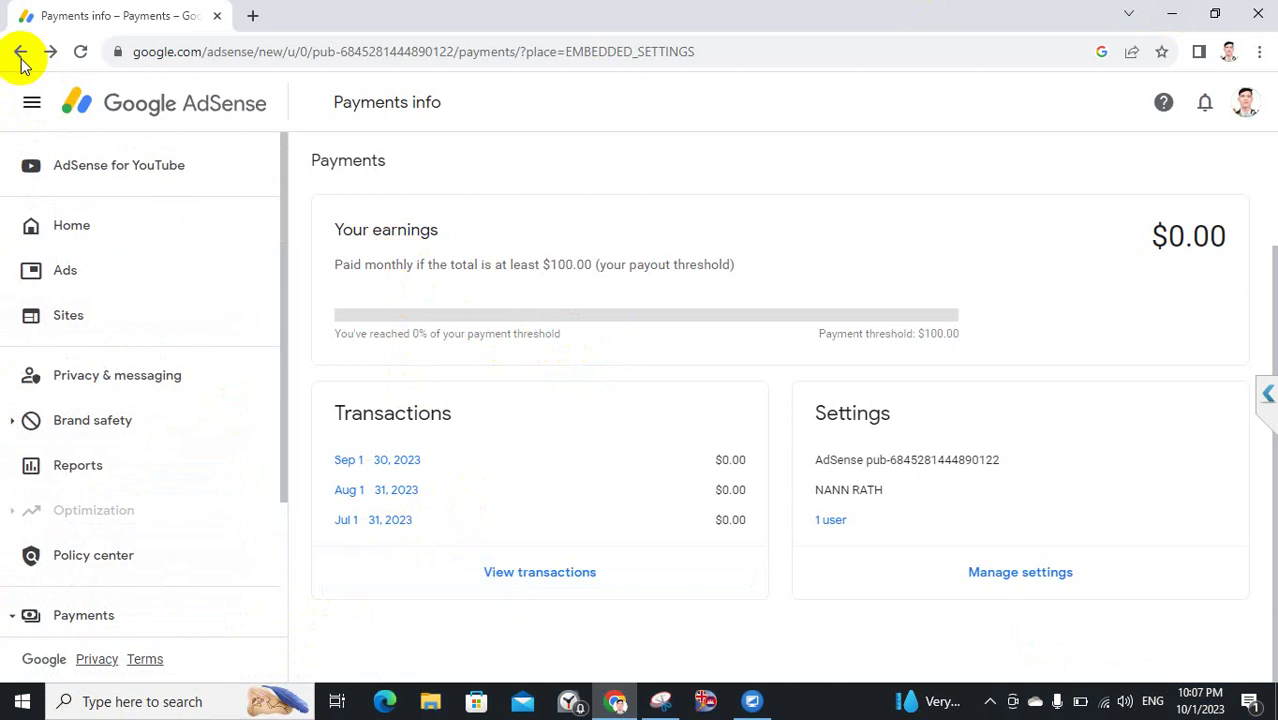
{"action": "left_click", "coordinate": [214, 55]}
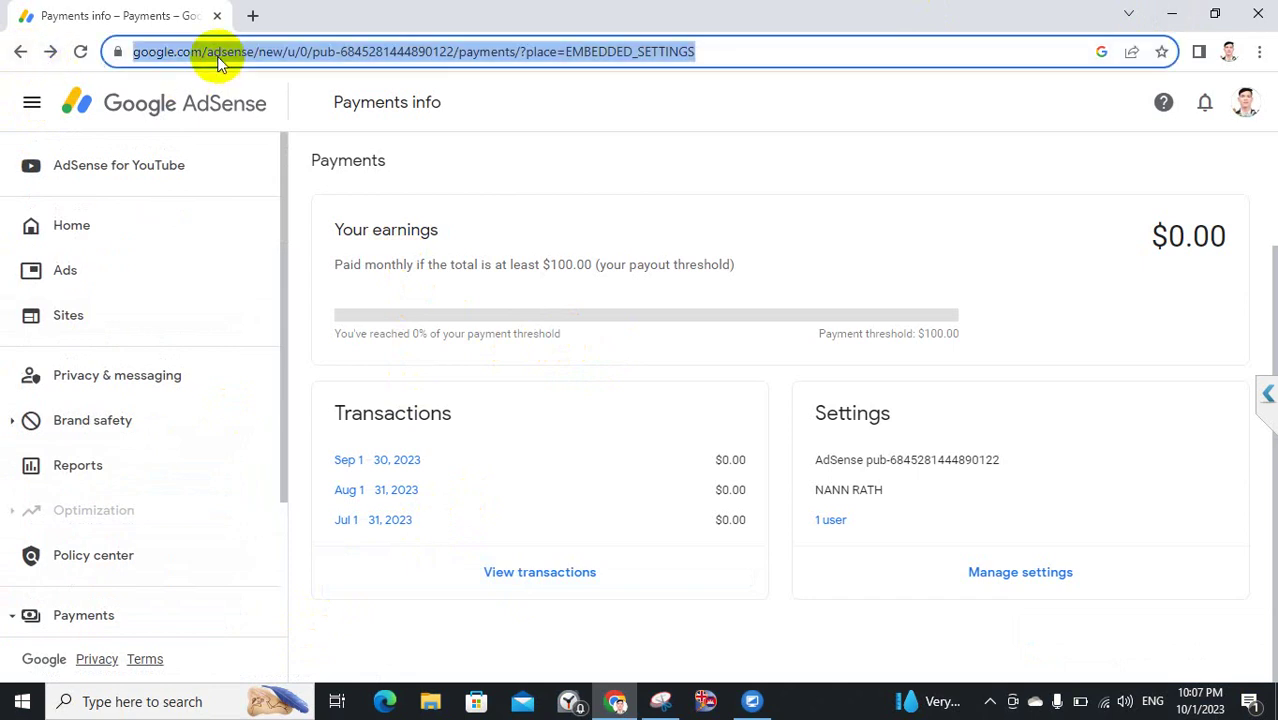
{"action": "type", "text": "y"}
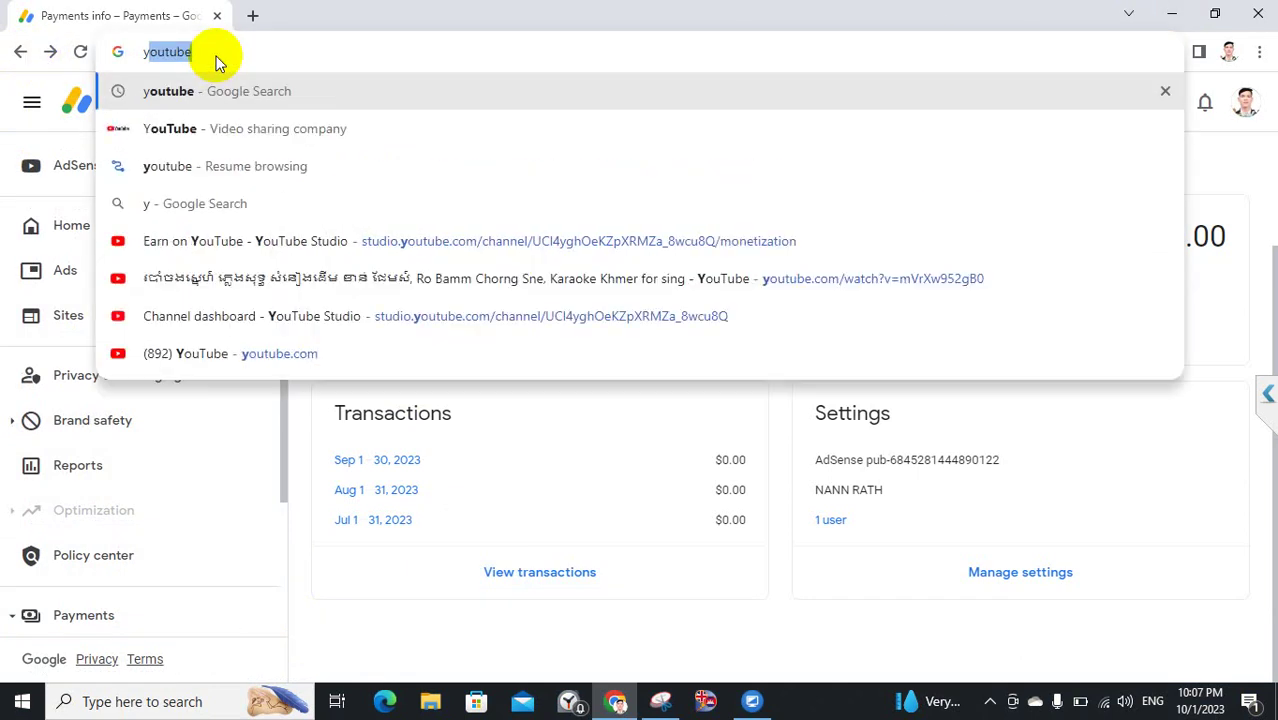
{"action": "left_click", "coordinate": [214, 244]}
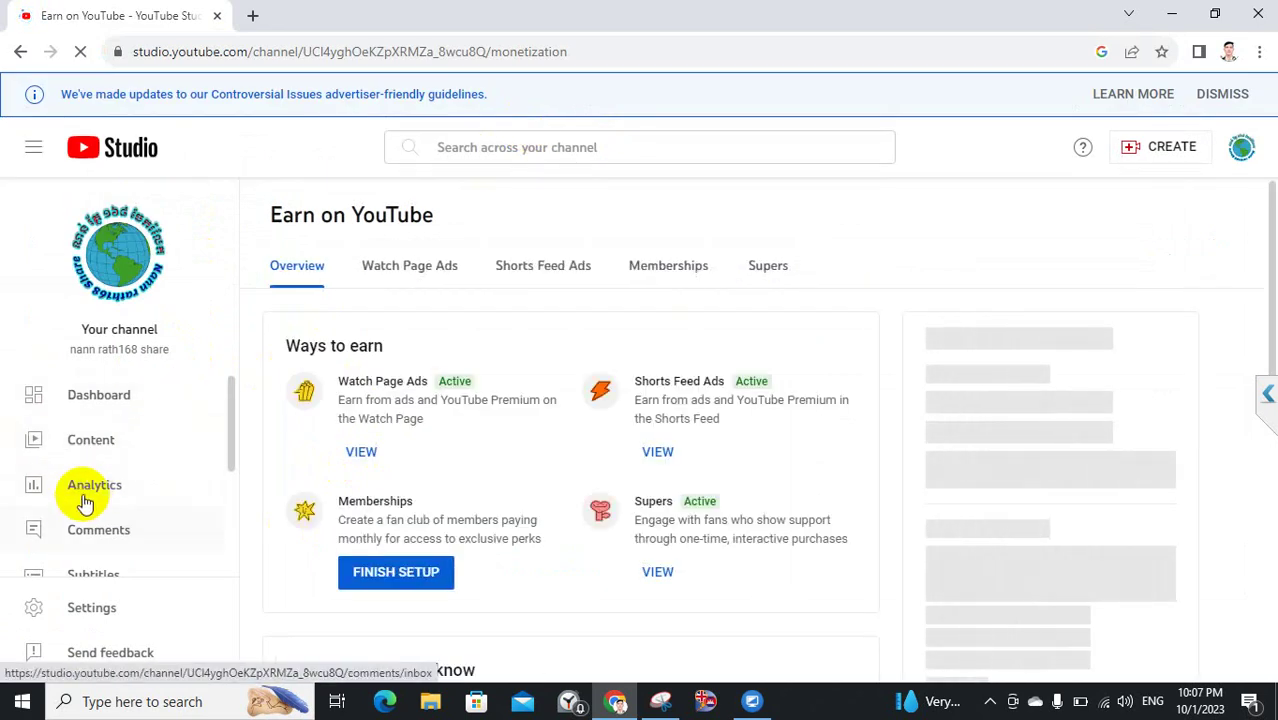
- Open the channel analytics, show the revenue report and dismiss the tip about new revenue pages
{"action": "left_click", "coordinate": [94, 489]}
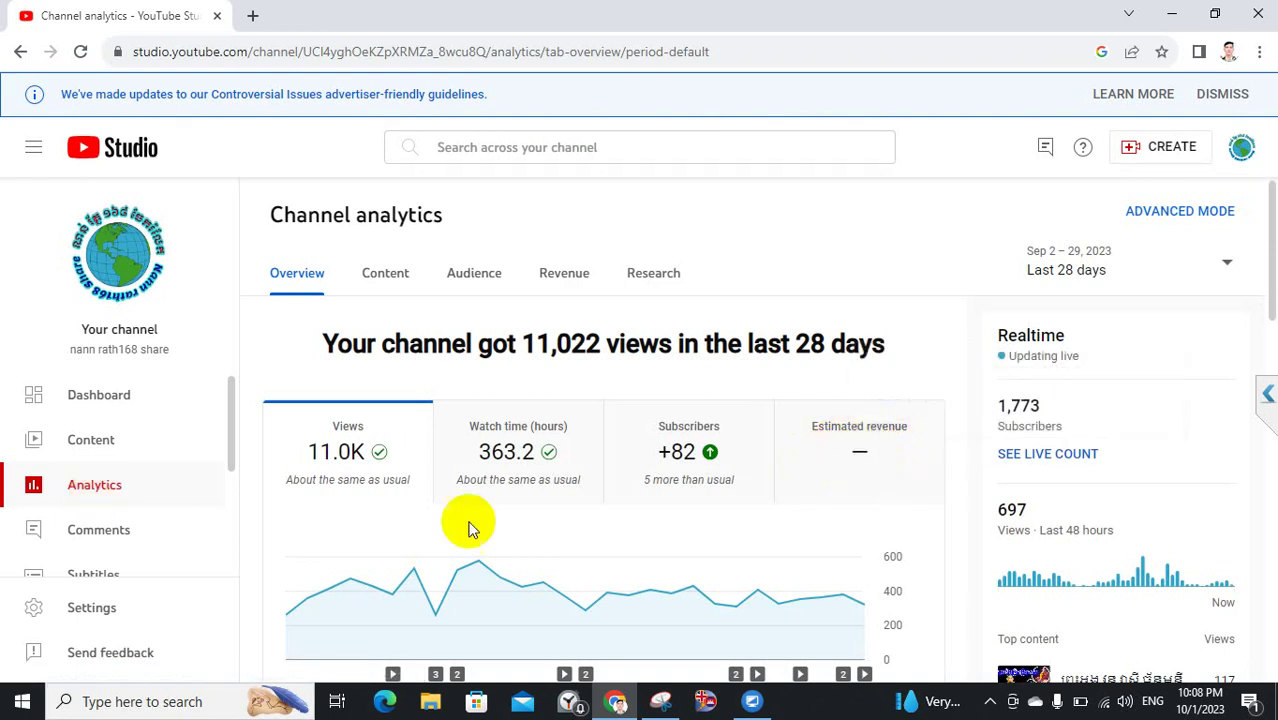
{"action": "mouse_move", "coordinate": [525, 495]}
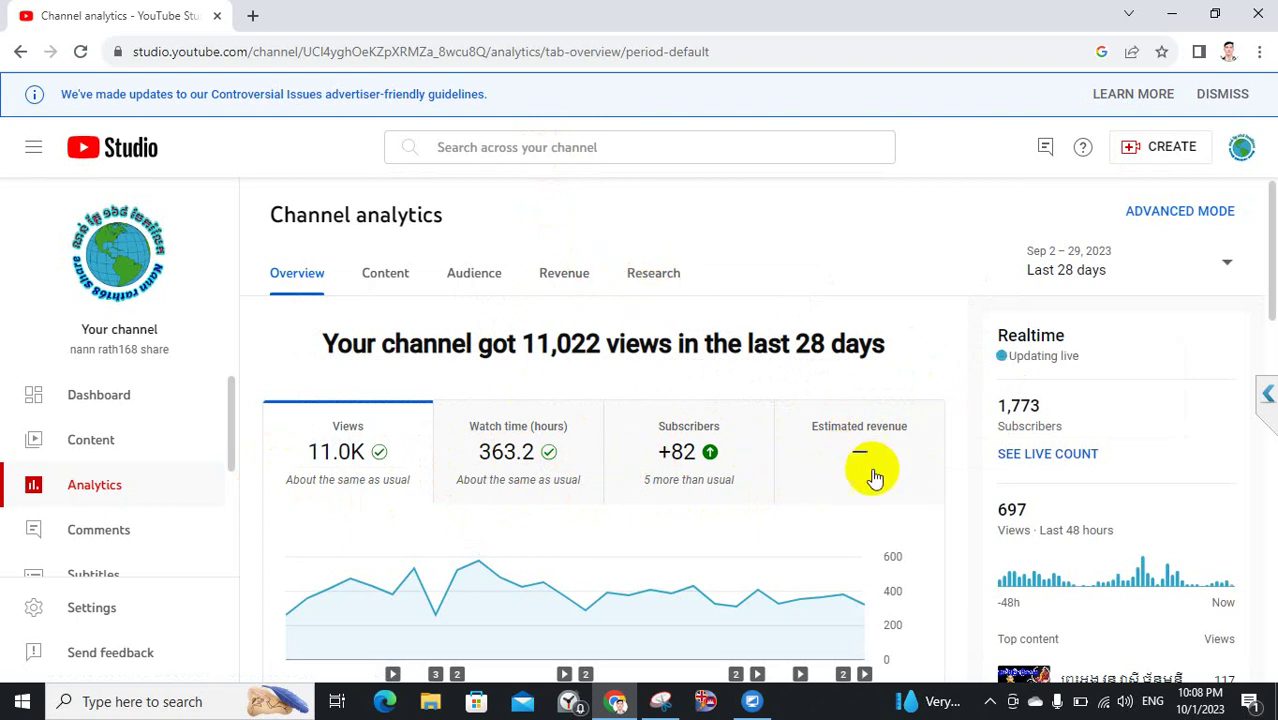
{"action": "left_click", "coordinate": [562, 272]}
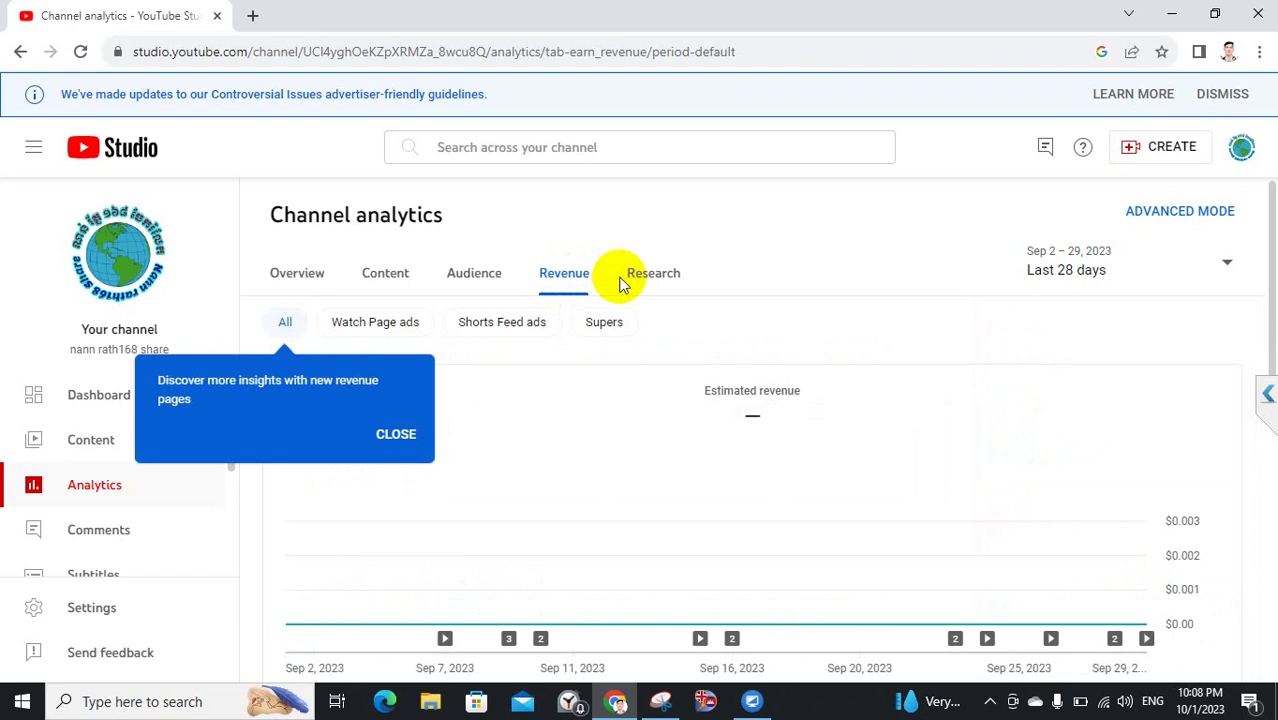
{"action": "left_click", "coordinate": [398, 438]}
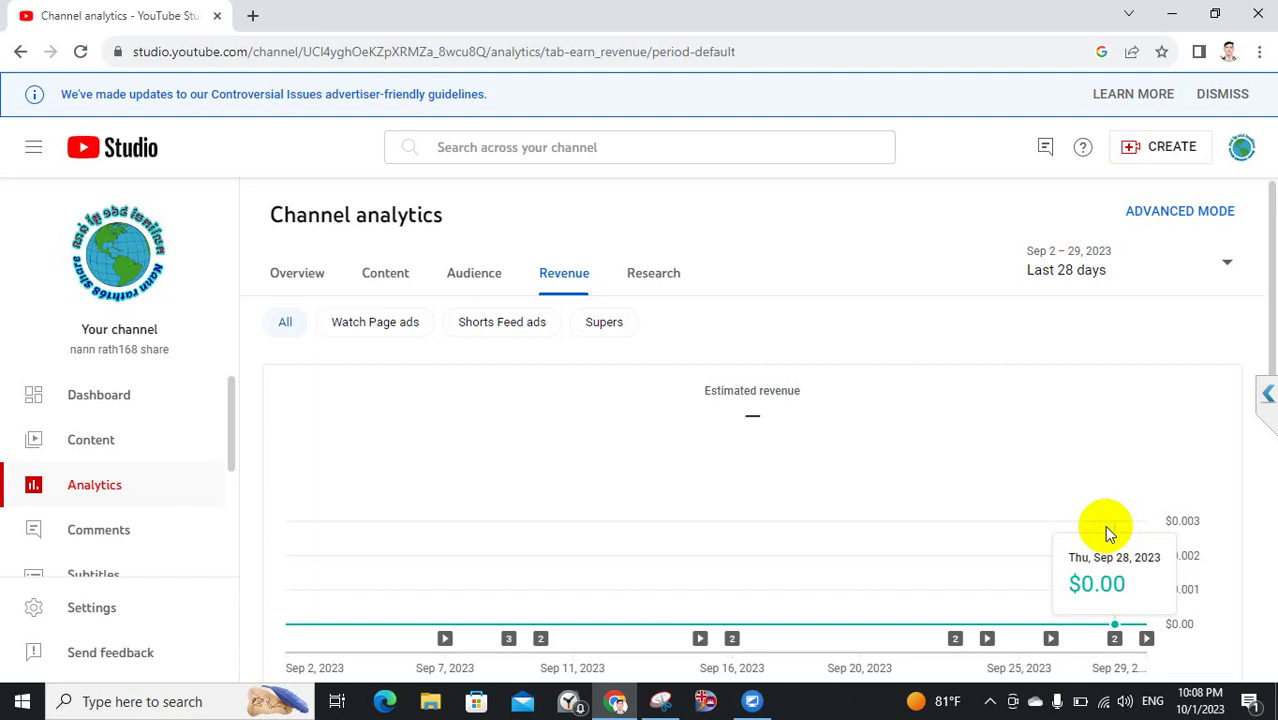
- View the viewer search research page, and return to the estimated revenue chart for the last 28 days
{"action": "left_click", "coordinate": [634, 280]}
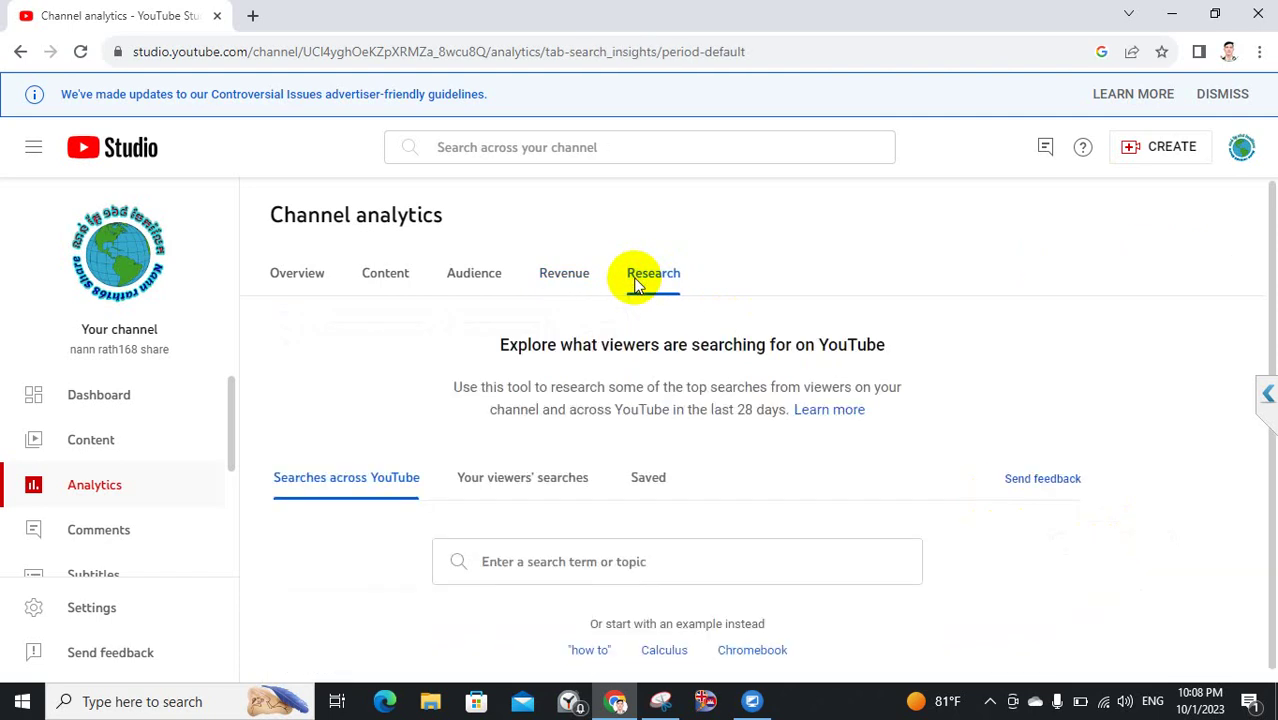
{"action": "scroll", "coordinate": [712, 515], "scroll_direction": "down", "scroll_amount": 1}
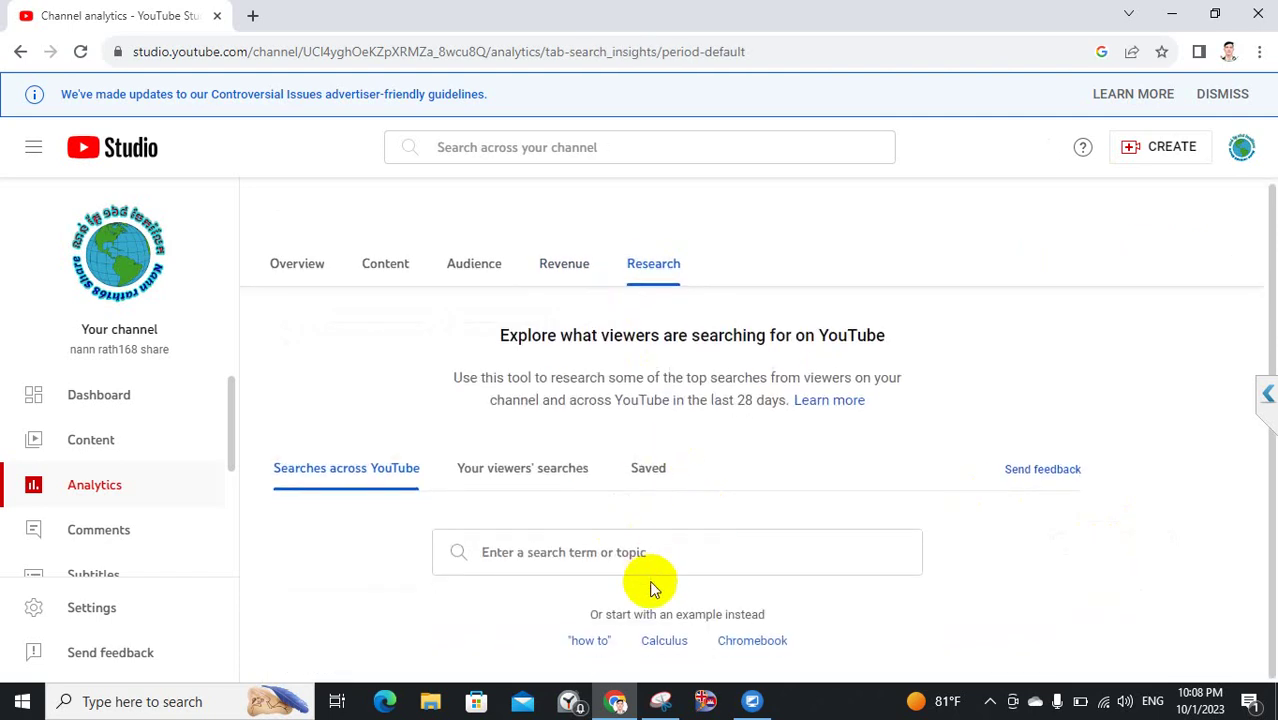
{"action": "scroll", "coordinate": [645, 570], "scroll_direction": "up", "scroll_amount": 1}
{"action": "left_click", "coordinate": [566, 280]}
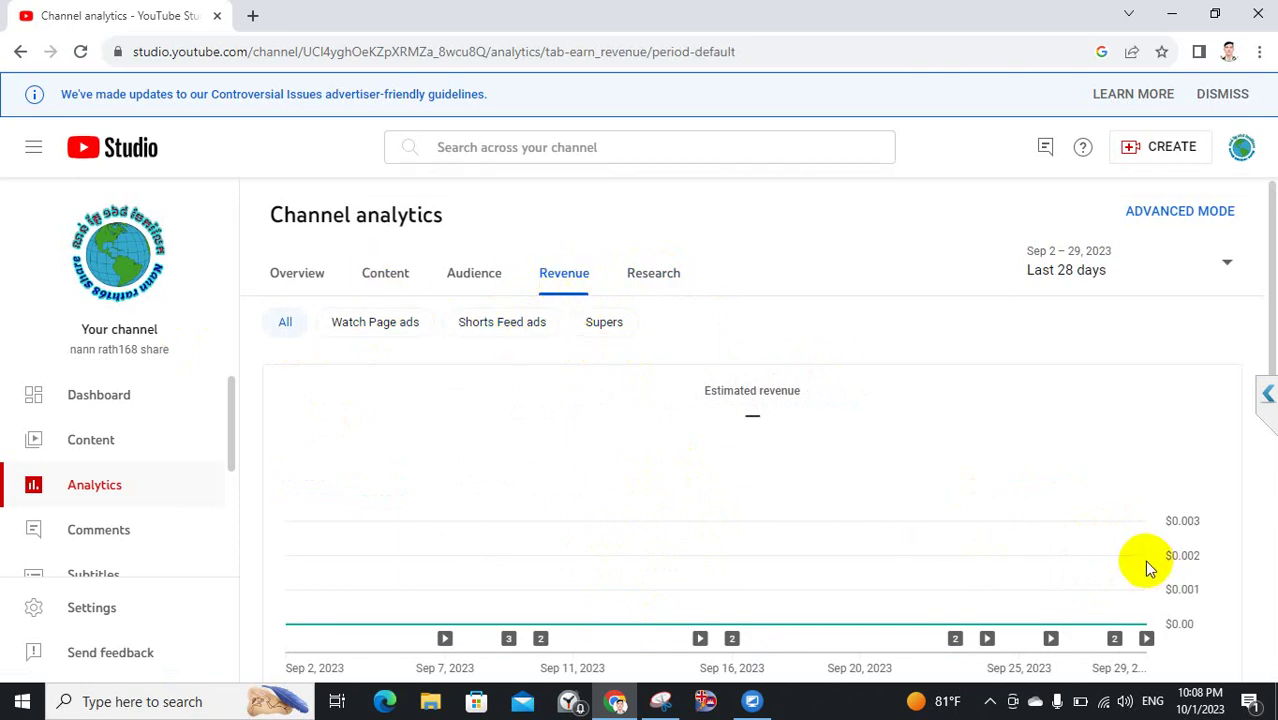
{"action": "mouse_move", "coordinate": [1150, 567]}
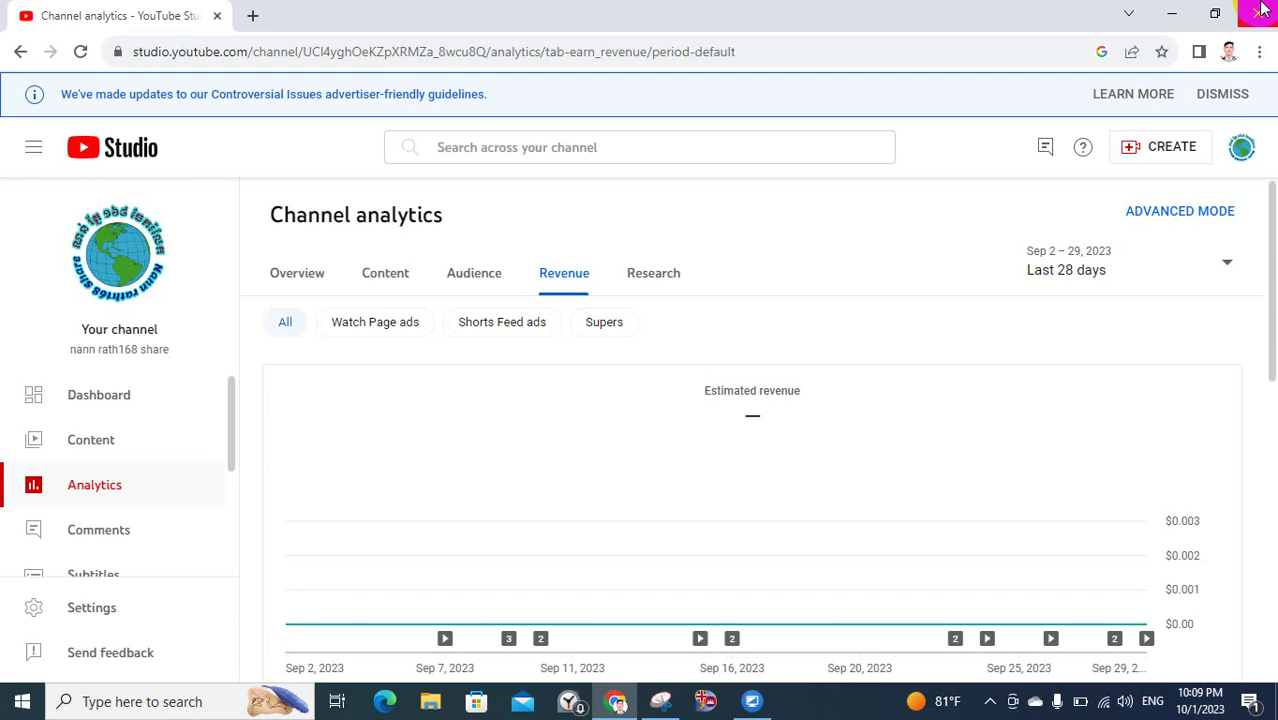
- Examine the analytics overview's views, watch time, subscribers and estimated revenue for the last 28 days
{"action": "left_click", "coordinate": [300, 275]}
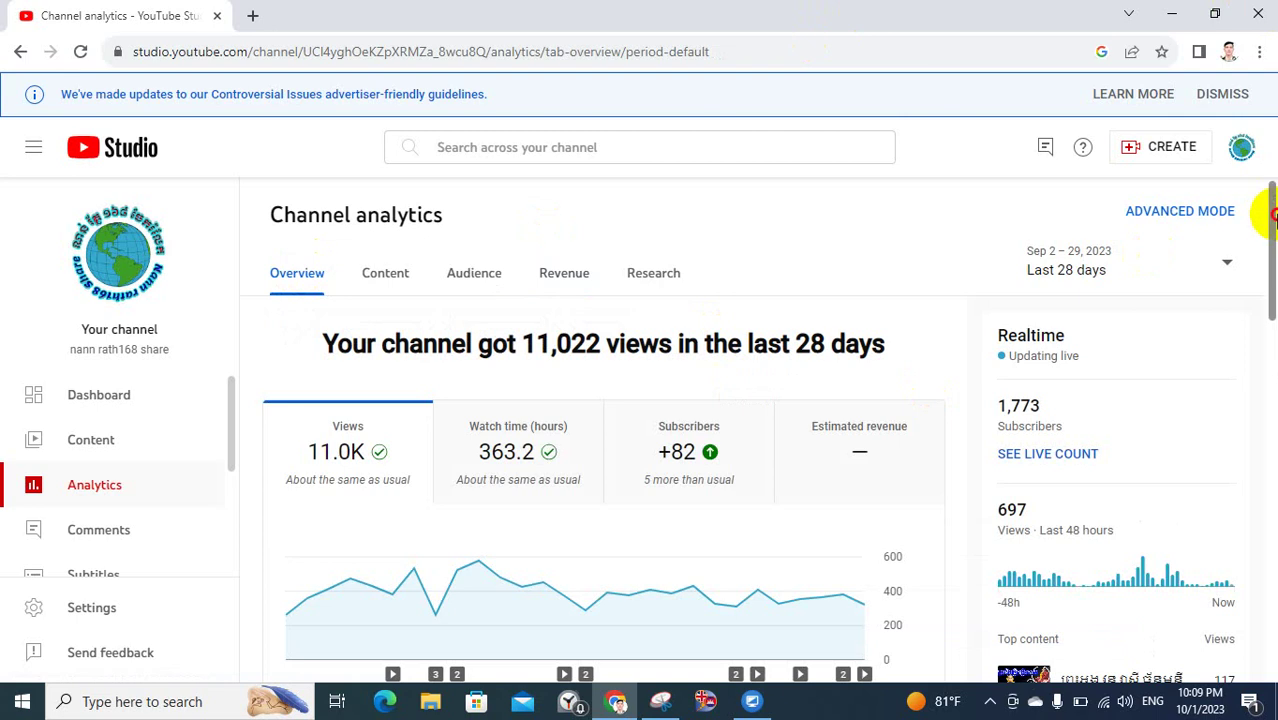
{"action": "left_click_drag", "start_coordinate": [1270, 215], "coordinate": [1268, 143]}
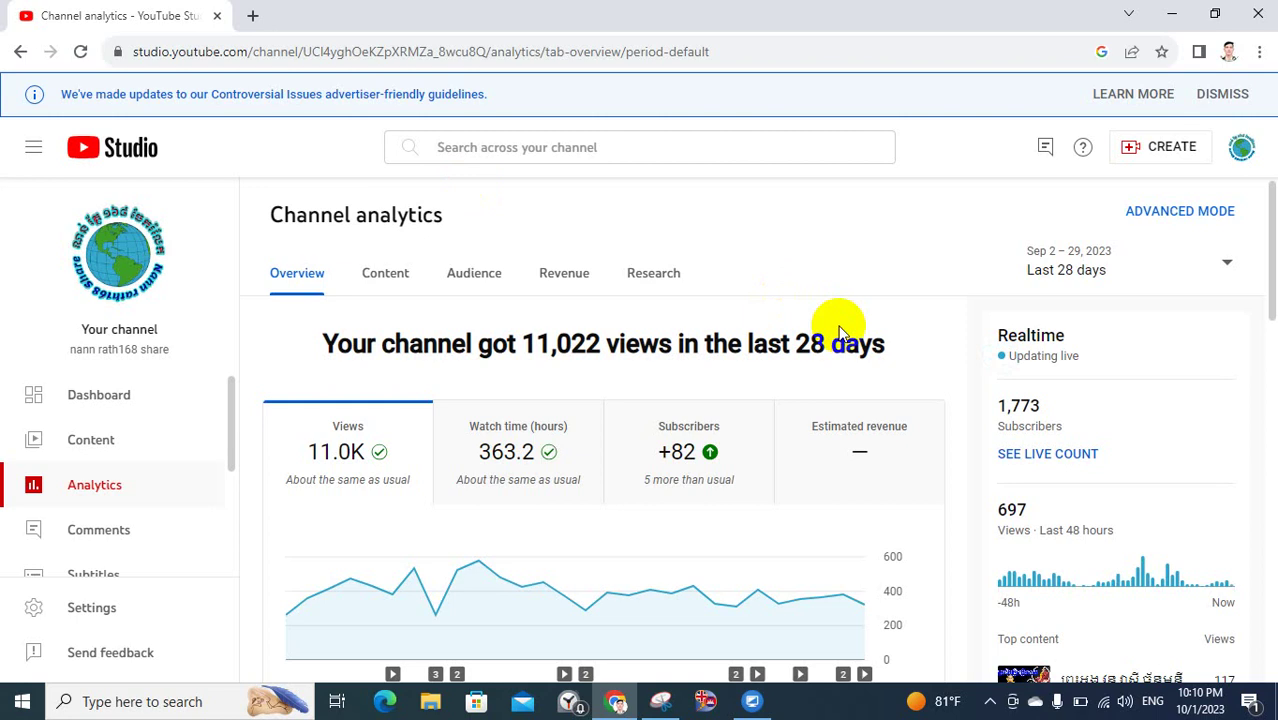
{"action": "mouse_move", "coordinate": [1270, 310]}
{"action": "left_mouse_down"}
{"action": "mouse_move", "coordinate": [1266, 348]}
{"action": "mouse_move", "coordinate": [1272, 318]}
{"action": "left_mouse_up"}
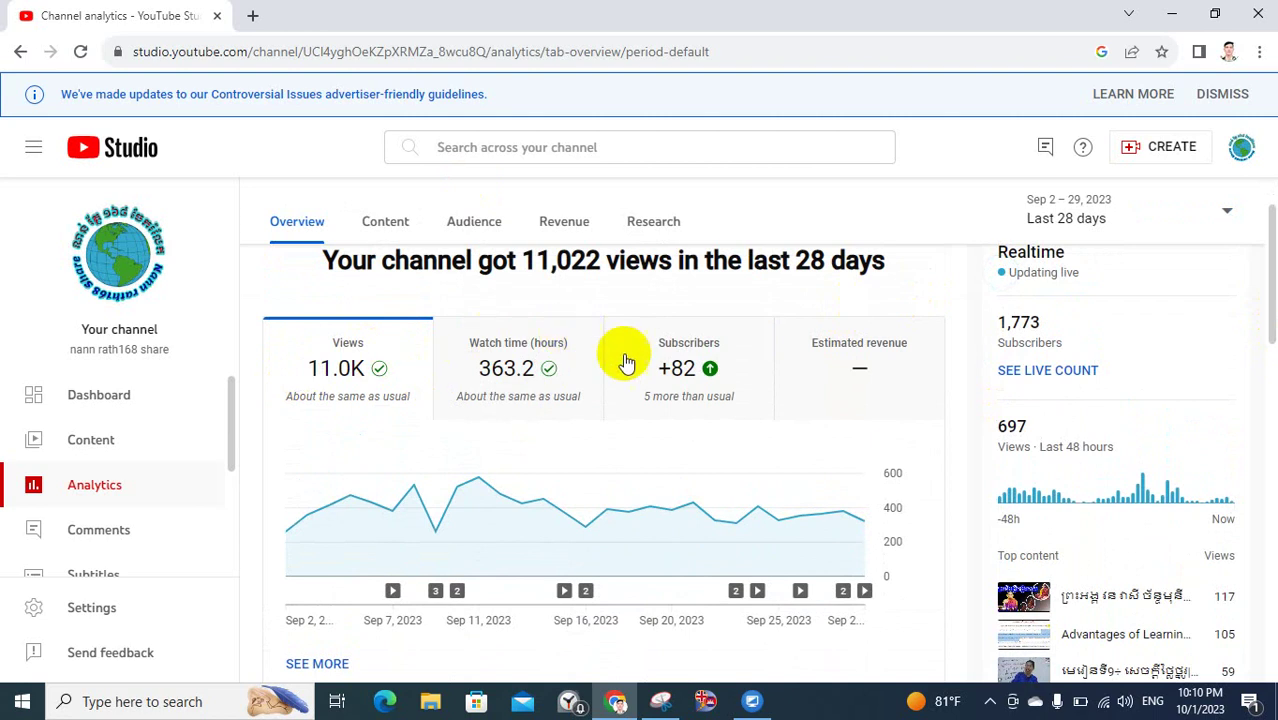
{"action": "mouse_move", "coordinate": [505, 365]}
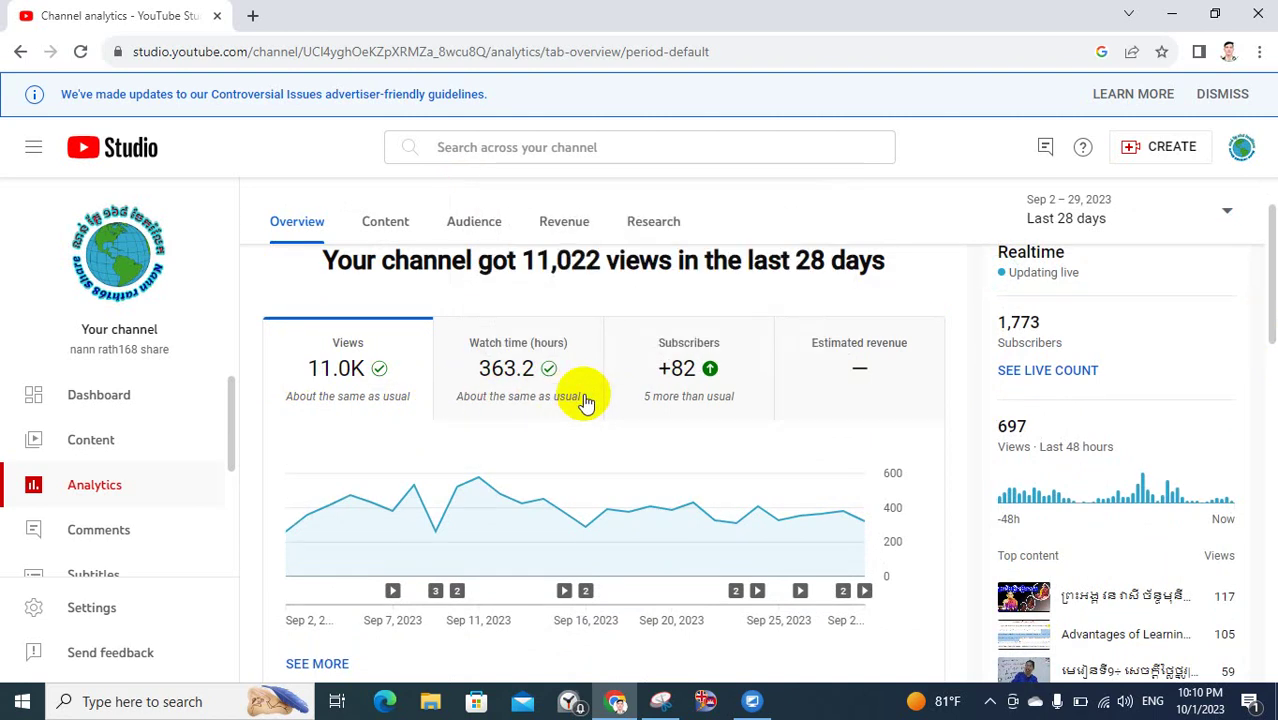
{"action": "mouse_move", "coordinate": [862, 380]}
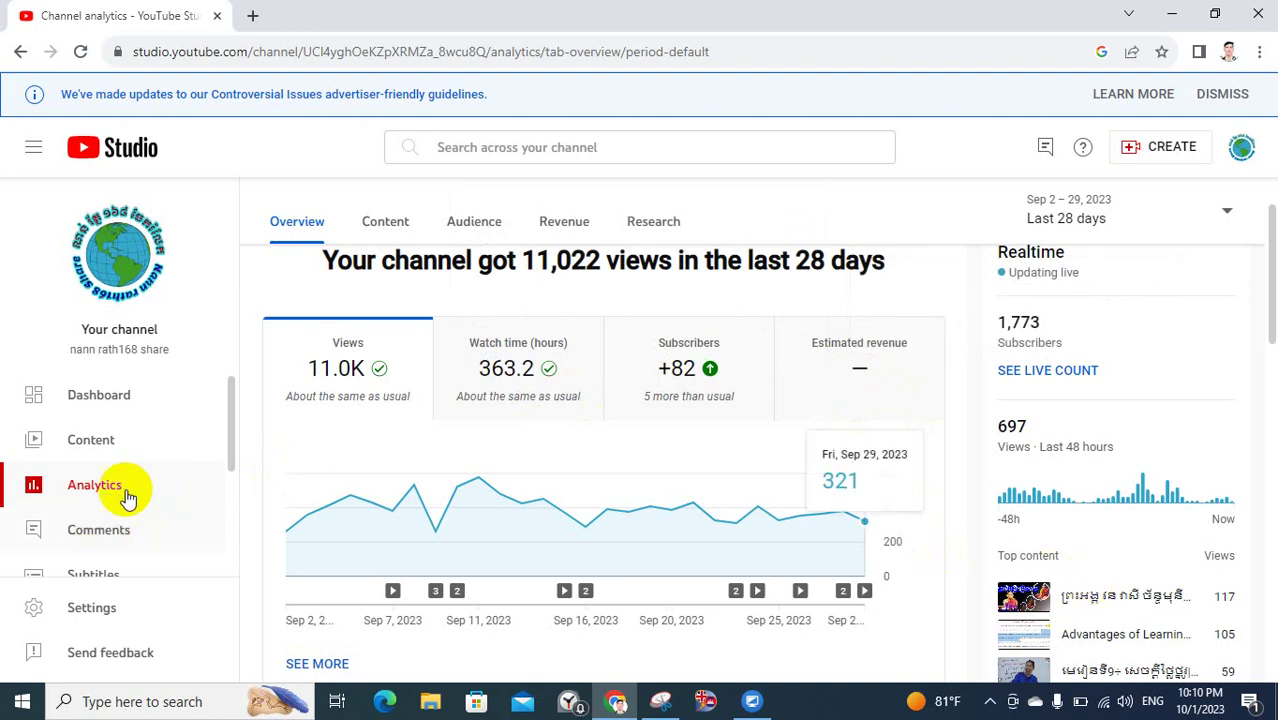
- Go through the content, audience and revenue reports of the channel analytics, ending at the estimated revenue chart
{"action": "left_click", "coordinate": [407, 220]}
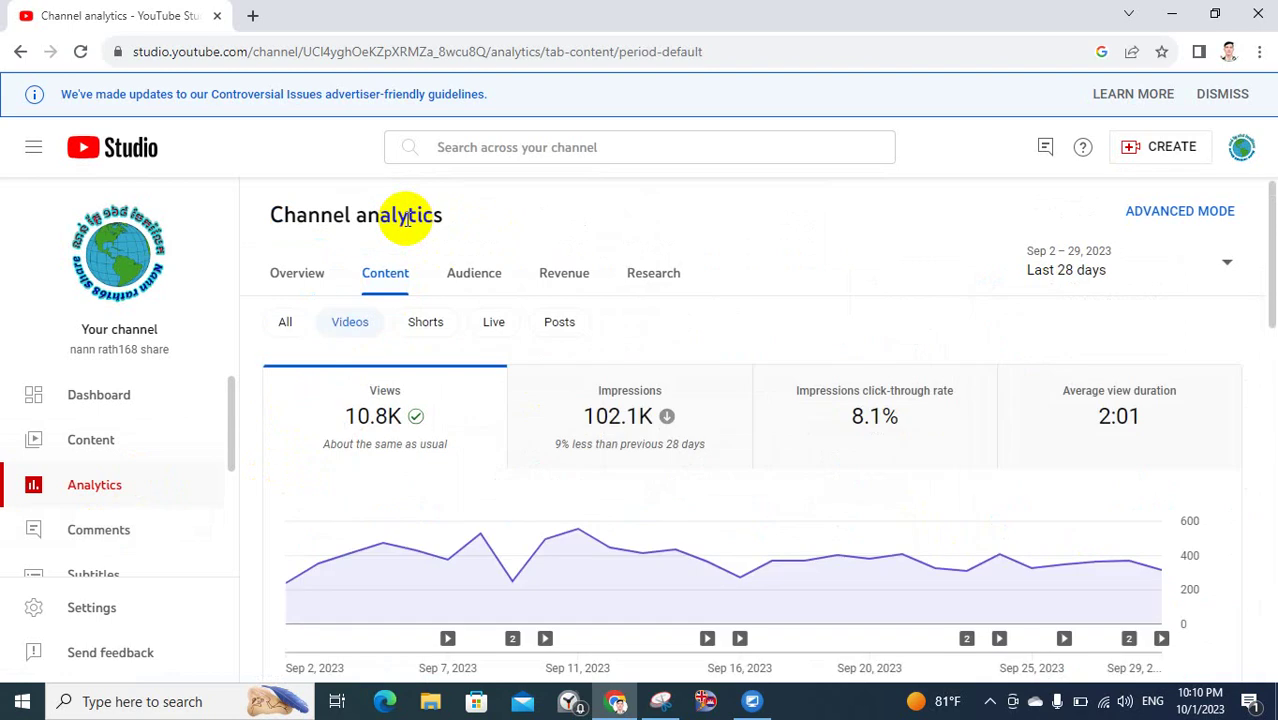
{"action": "left_click", "coordinate": [474, 276]}
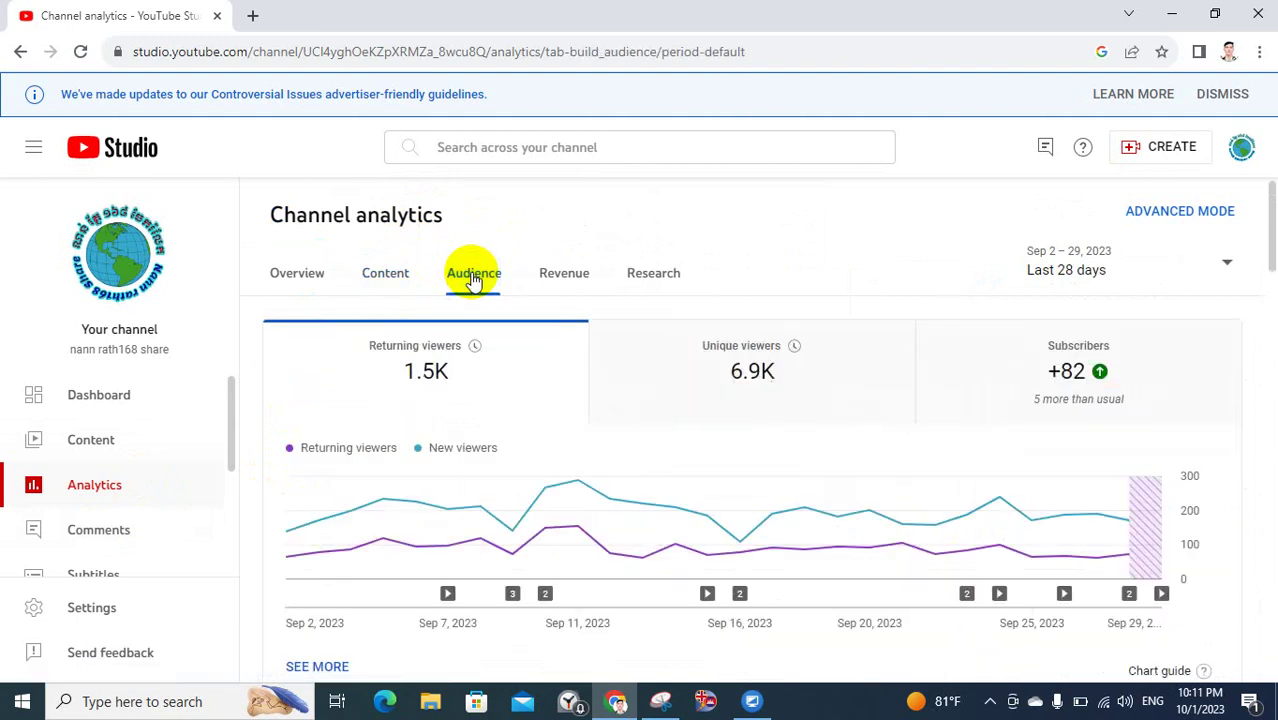
{"action": "left_click", "coordinate": [551, 279]}
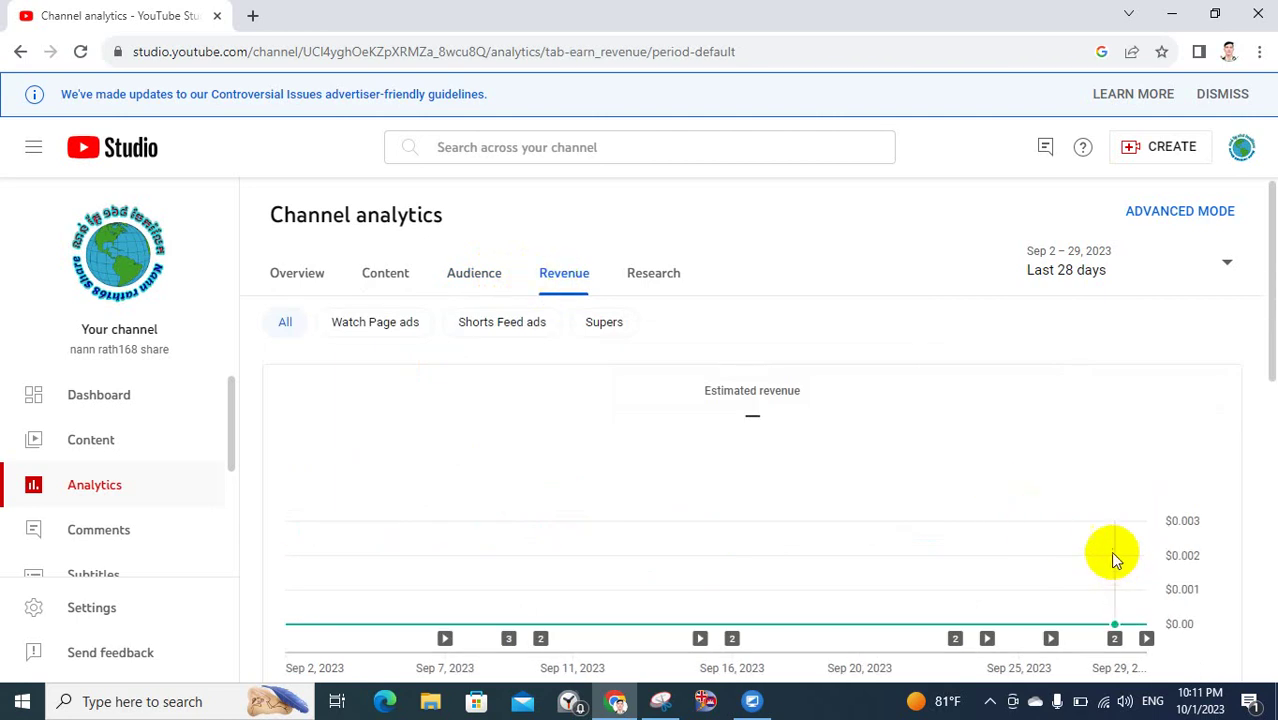
{"action": "mouse_move", "coordinate": [1122, 585]}
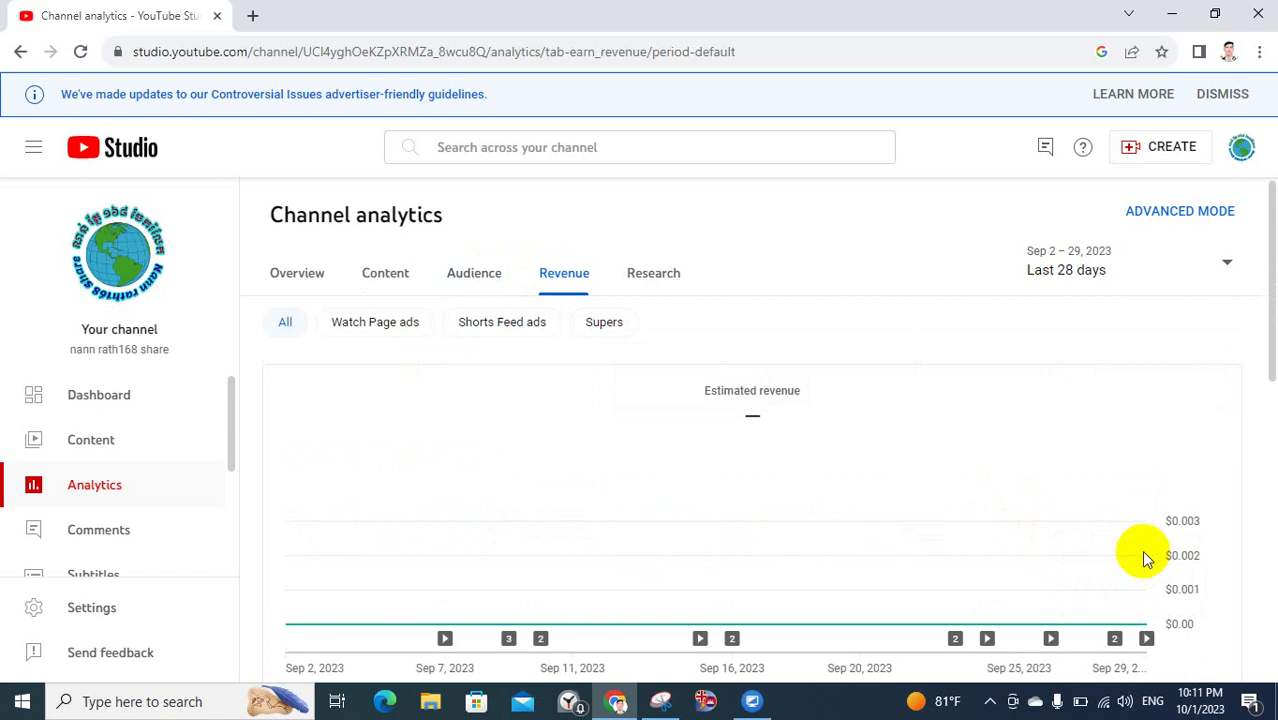
{"action": "mouse_move", "coordinate": [1143, 553]}
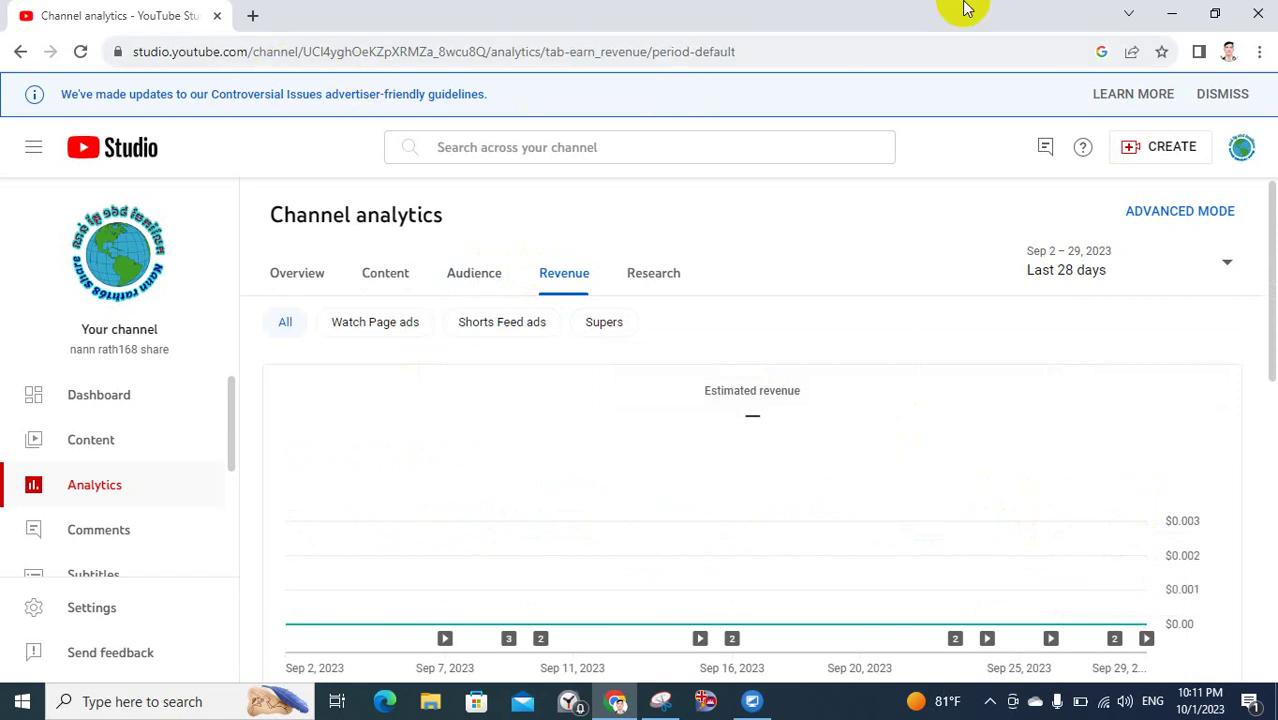
- Close the browser and the Snipping Tool, and show the hidden notification area icons
{"action": "left_click", "coordinate": [1257, 14]}
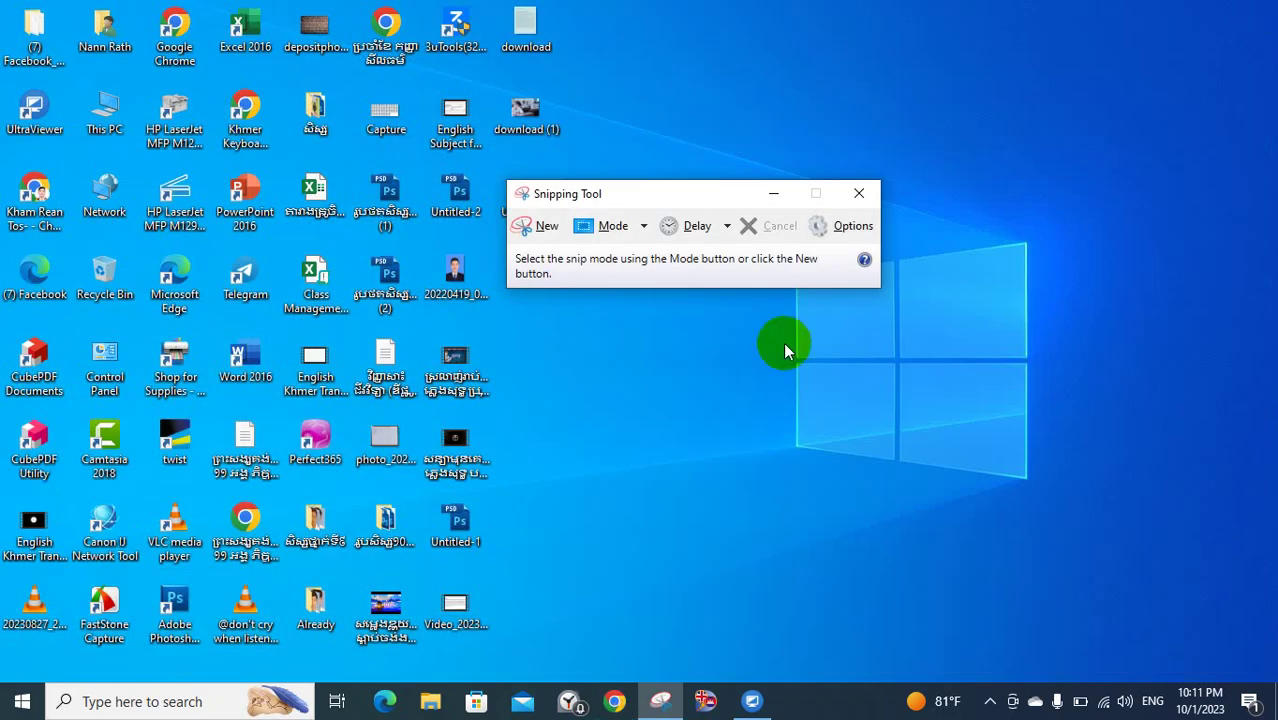
{"action": "left_click", "coordinate": [856, 195]}
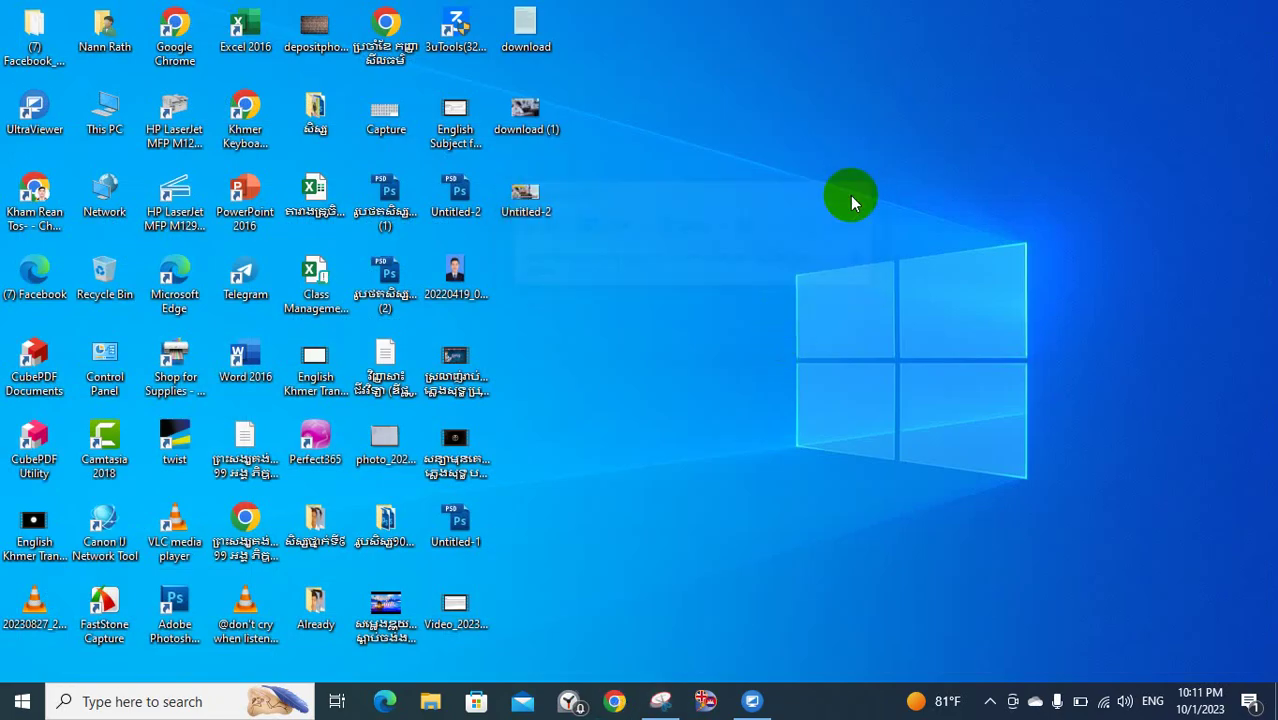
{"action": "left_click", "coordinate": [990, 697]}
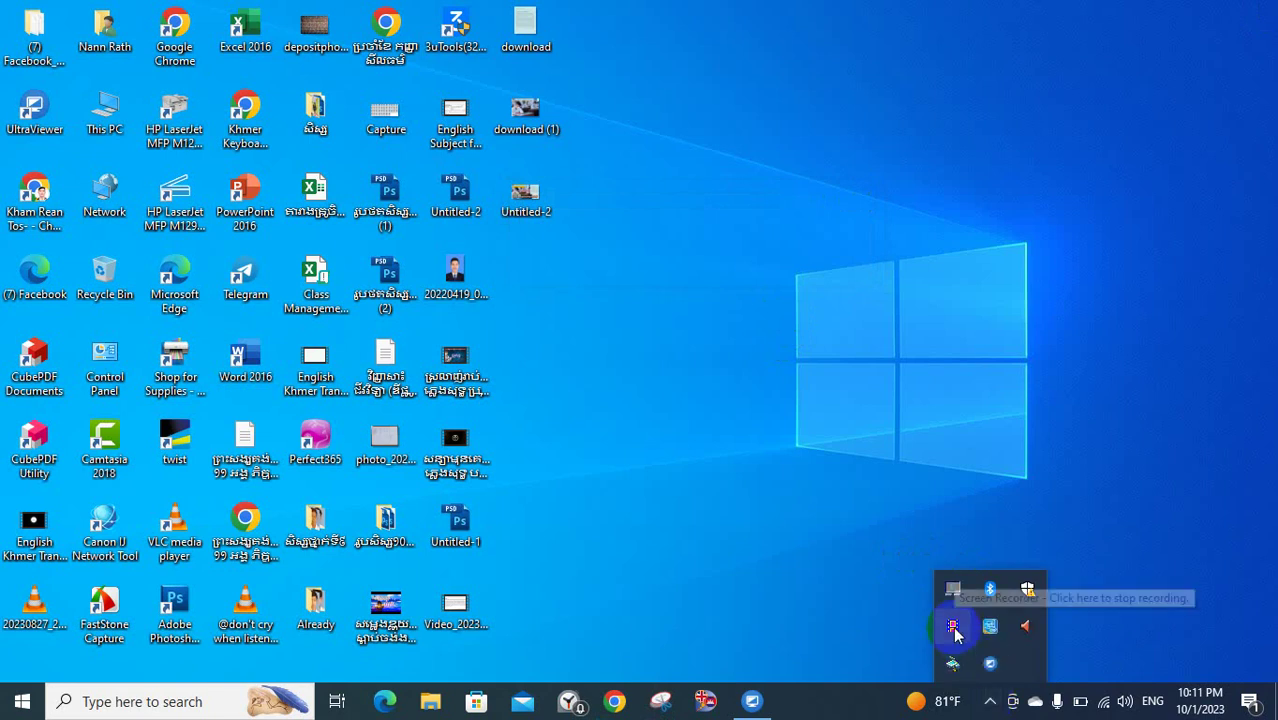